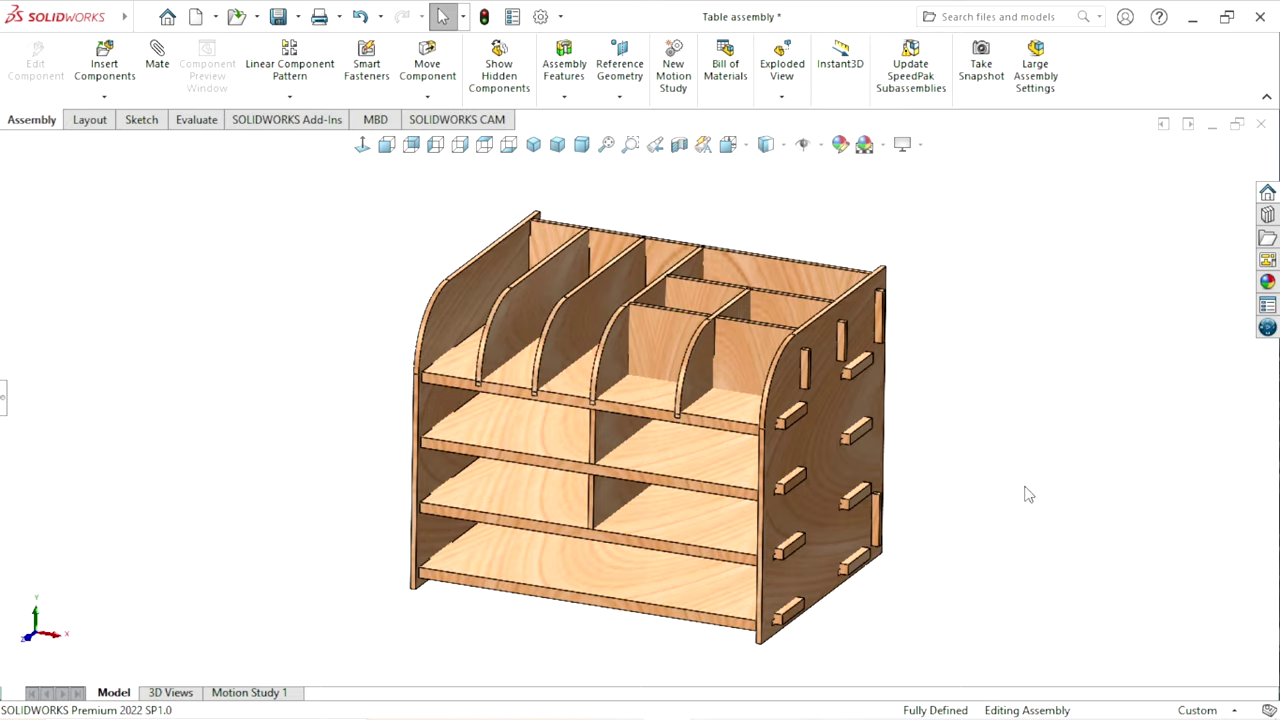
Step: Orbit and zoom the organizer toward a front view of the Part2 side panel
mouse_move(992, 548)
middle_mouse_down()
mouse_move(984, 577)
mouse_move(940, 600)
middle_mouse_up()
scroll(585, 371, "down", 2)
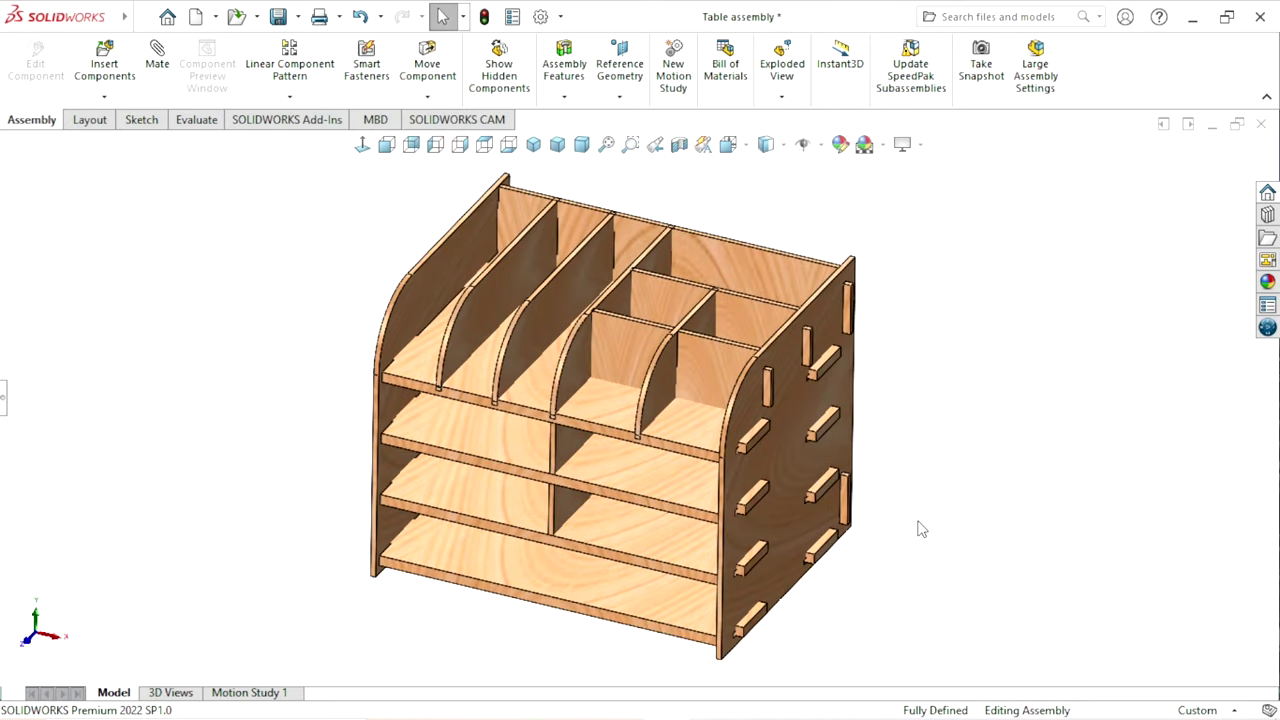
middle_click_drag(921, 529, 834, 560)
scroll(460, 394, "up", 2)
scroll(588, 411, "down", 2)
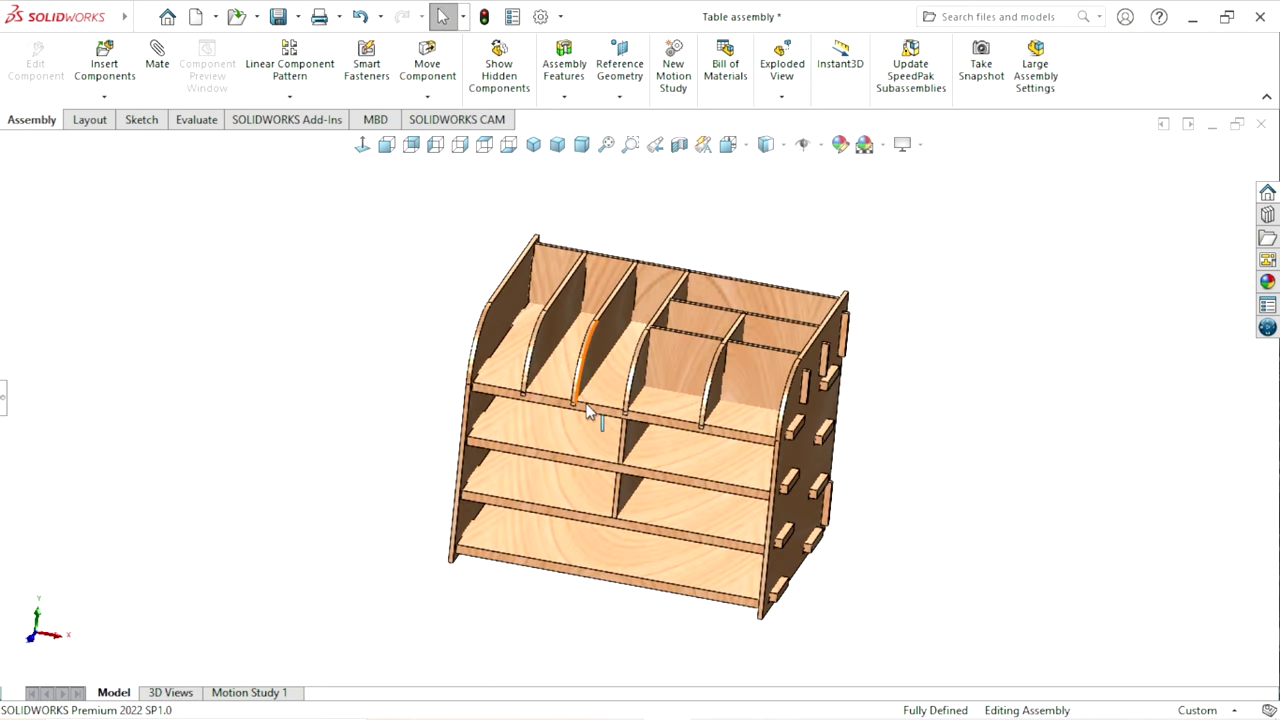
scroll(588, 411, "down", 2)
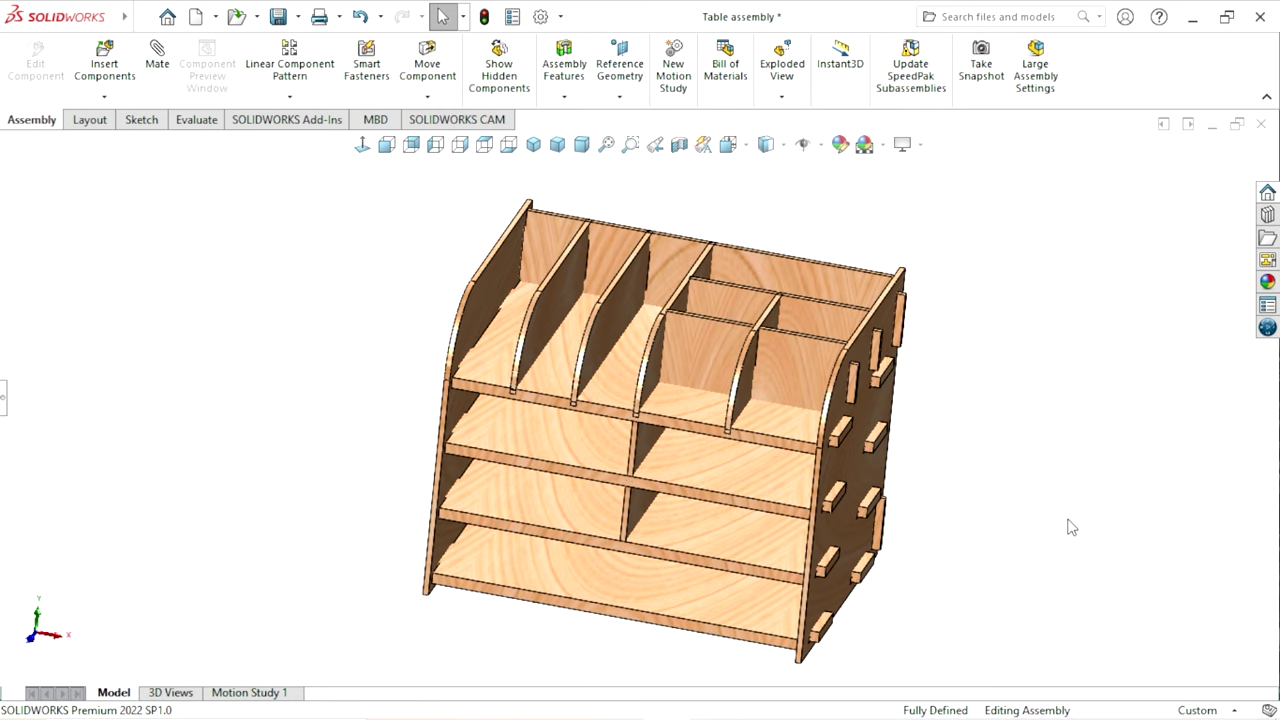
mouse_move(1071, 527)
middle_mouse_down()
mouse_move(1051, 509)
mouse_move(1057, 480)
mouse_move(1026, 522)
middle_mouse_up()
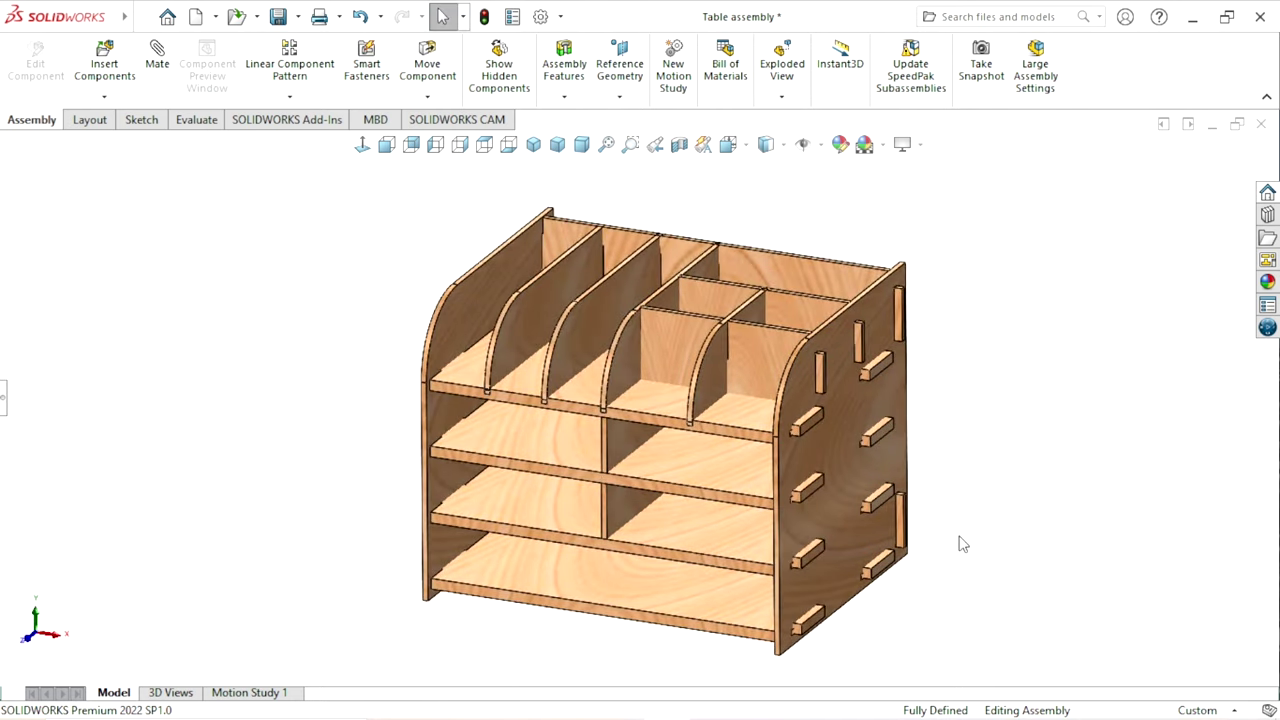
scroll(651, 416, "up", 2)
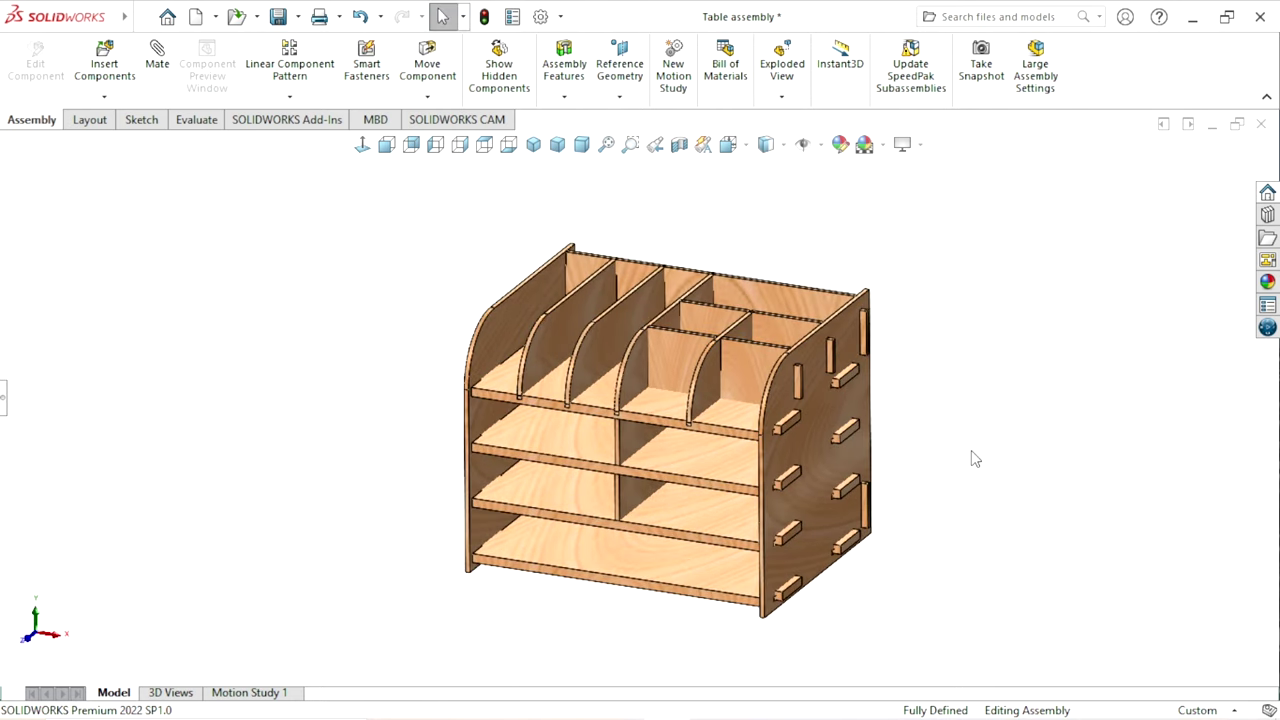
mouse_move(975, 458)
middle_mouse_down()
mouse_move(980, 486)
mouse_move(1011, 491)
mouse_move(949, 537)
middle_mouse_up()
scroll(672, 417, "up", 3)
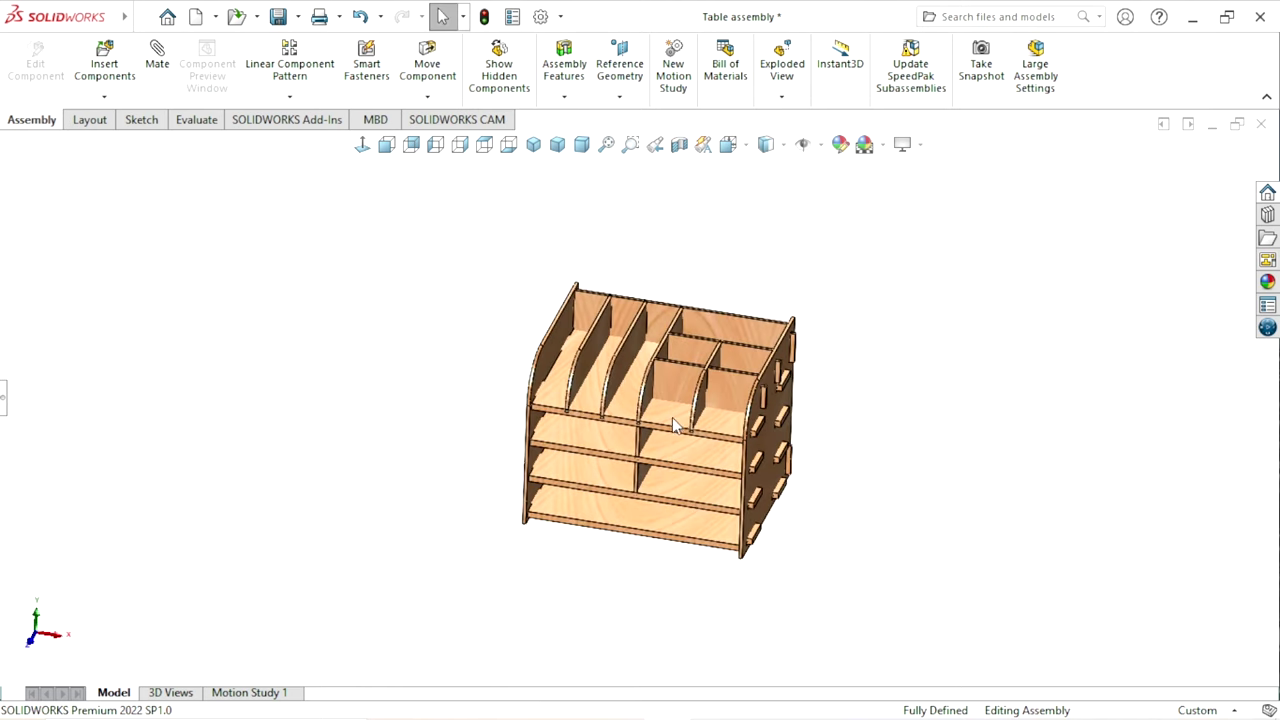
scroll(672, 417, "down", 3)
middle_click_drag(971, 480, 971, 449)
scroll(661, 391, "up", 3)
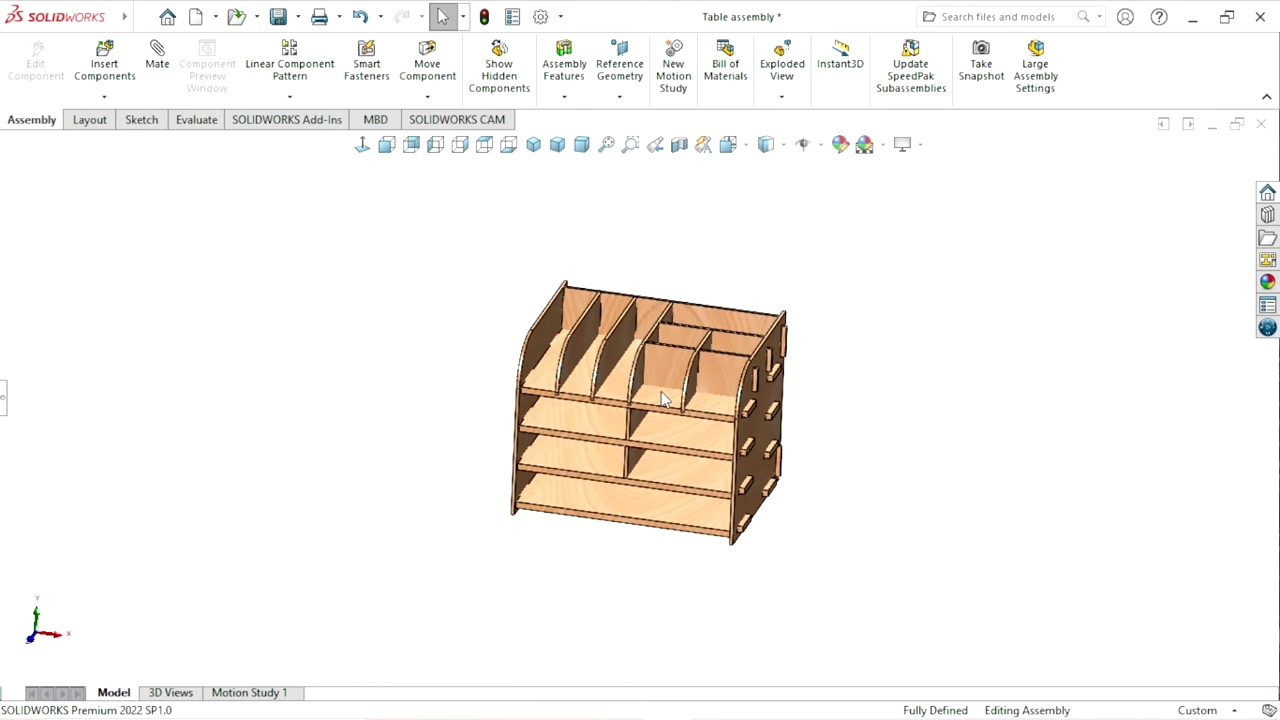
scroll(661, 391, "down", 3)
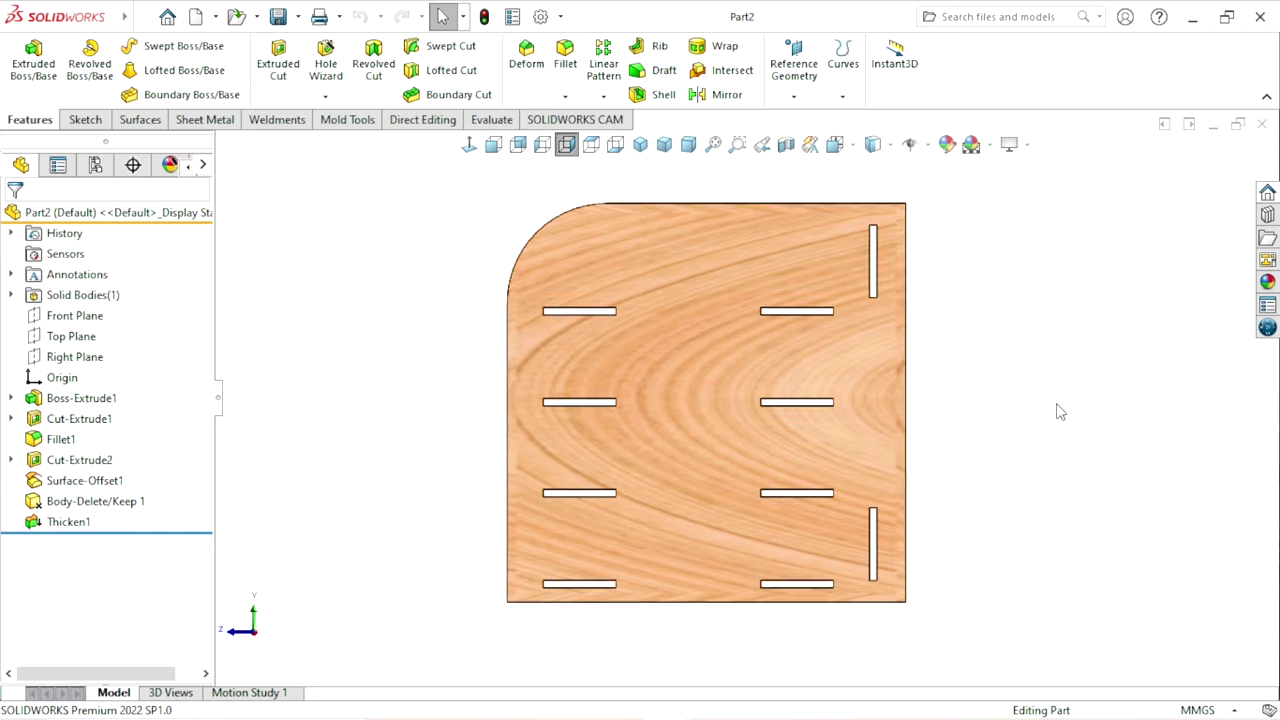
Step: Export the panel face with Export to DXF / DWG, saving Part2 as Dxf (*.dxf)
right_click(686, 422)
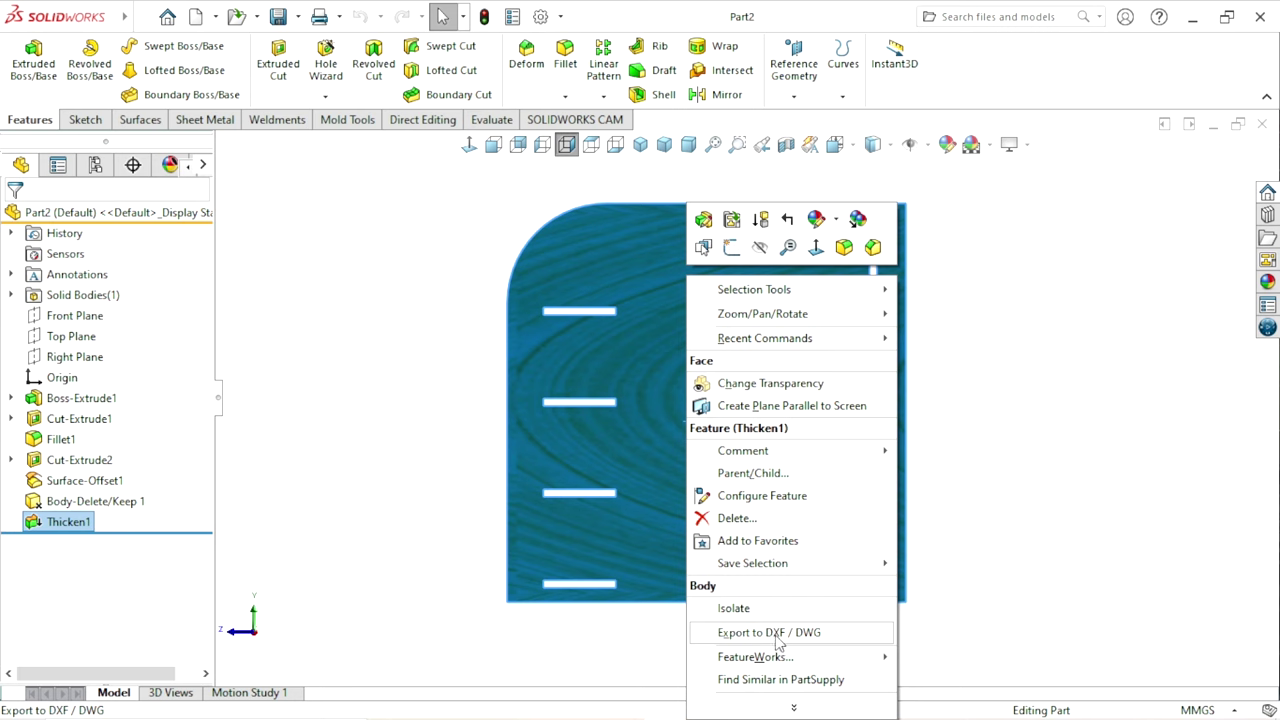
left_click(806, 634)
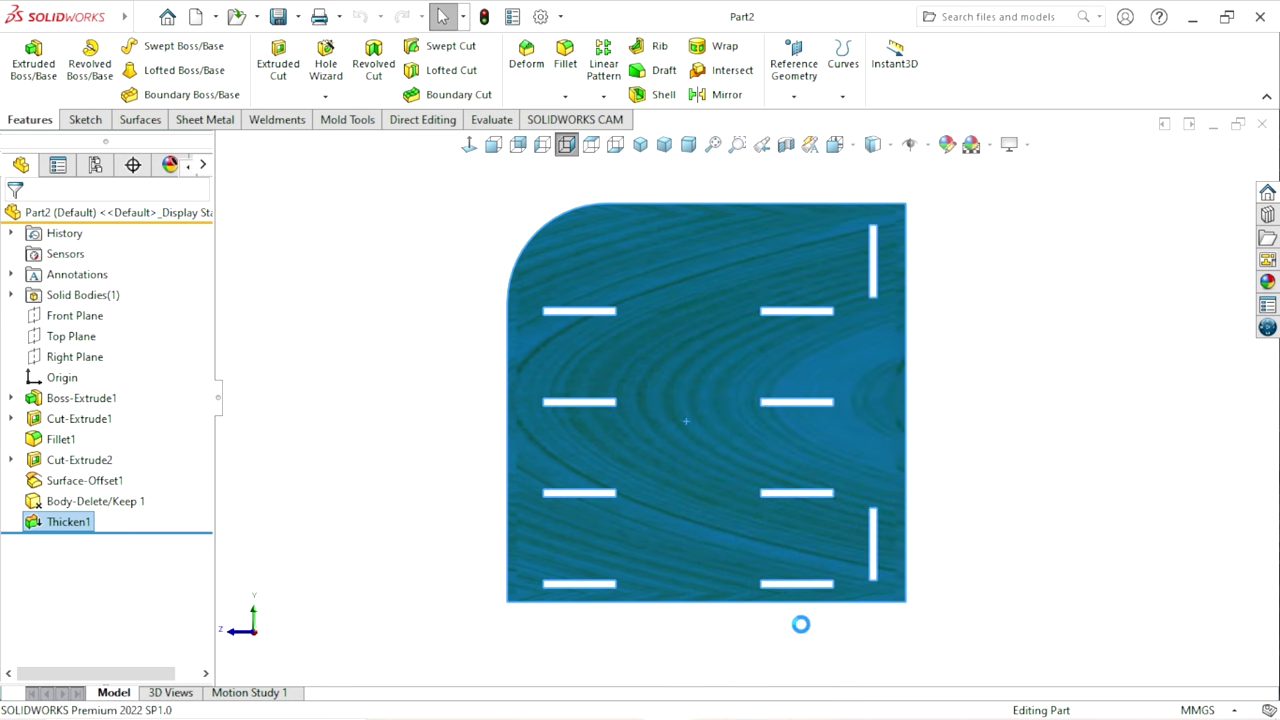
left_click(842, 484)
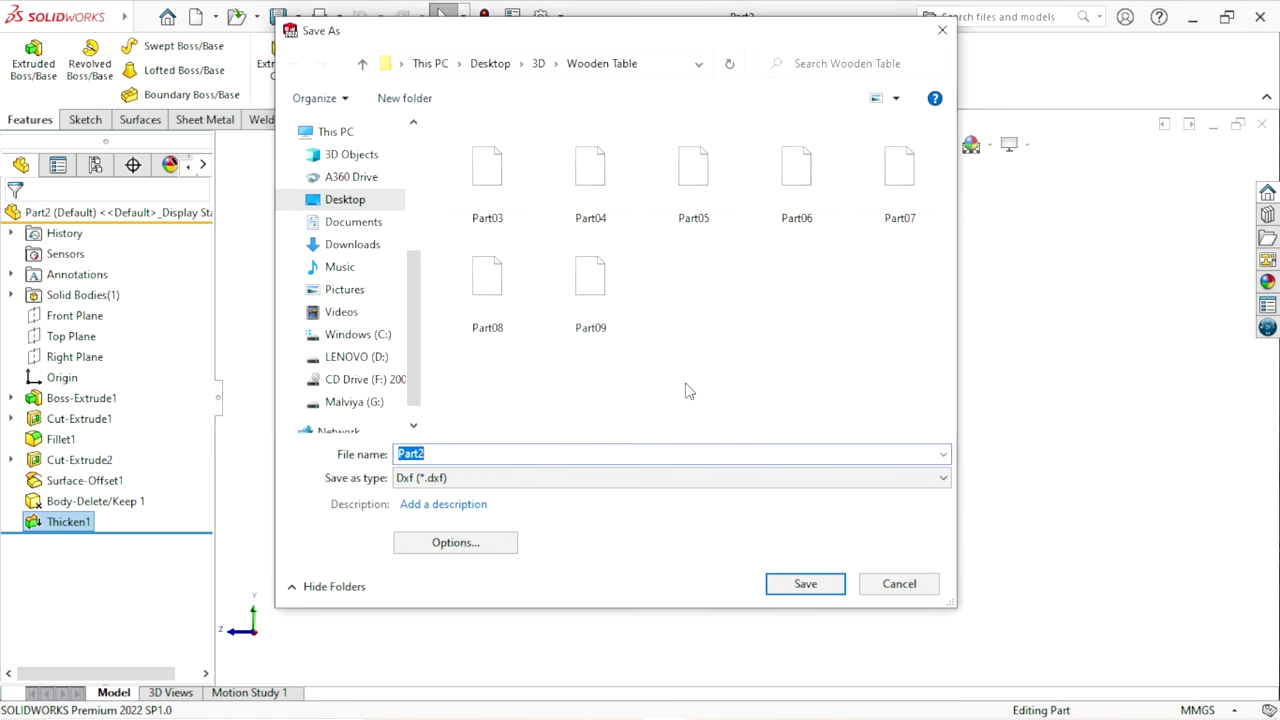
left_click(449, 453)
double_click(449, 453)
left_click(806, 586)
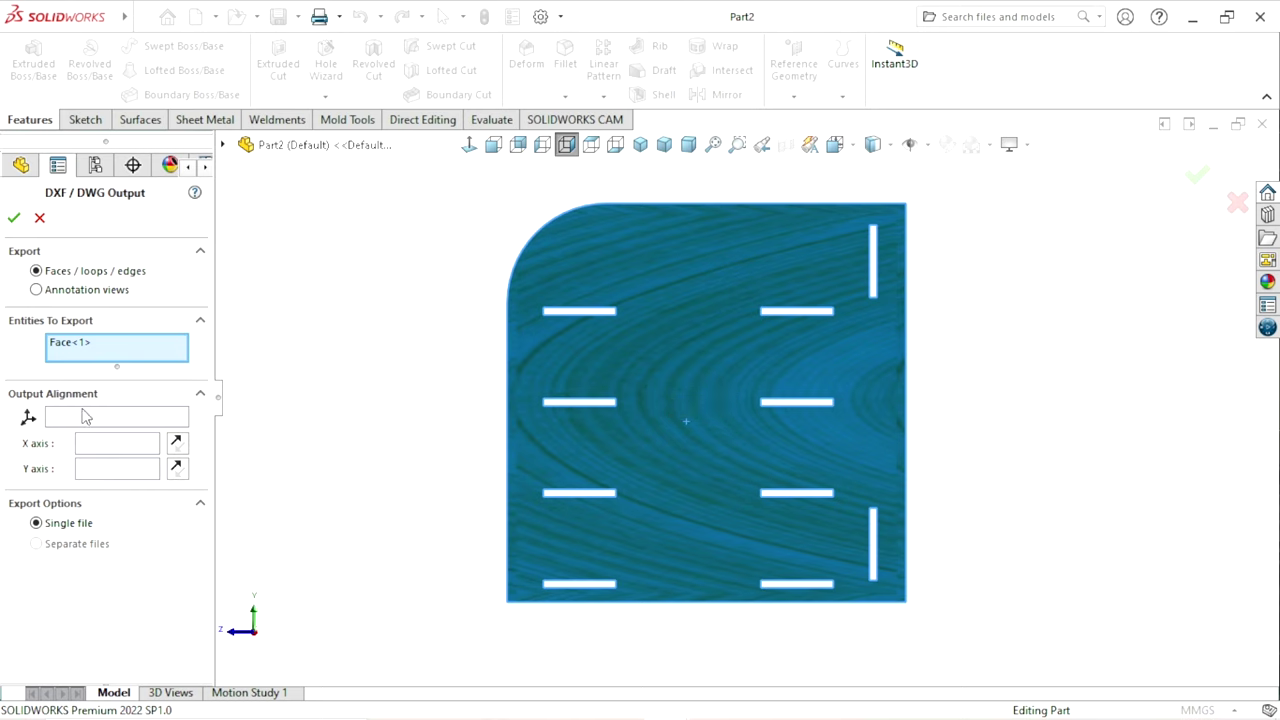
Step: Confirm Face<1> as the export entity to preview Part2's slotted outline in DXF/DWG Cleanup
left_click(14, 218)
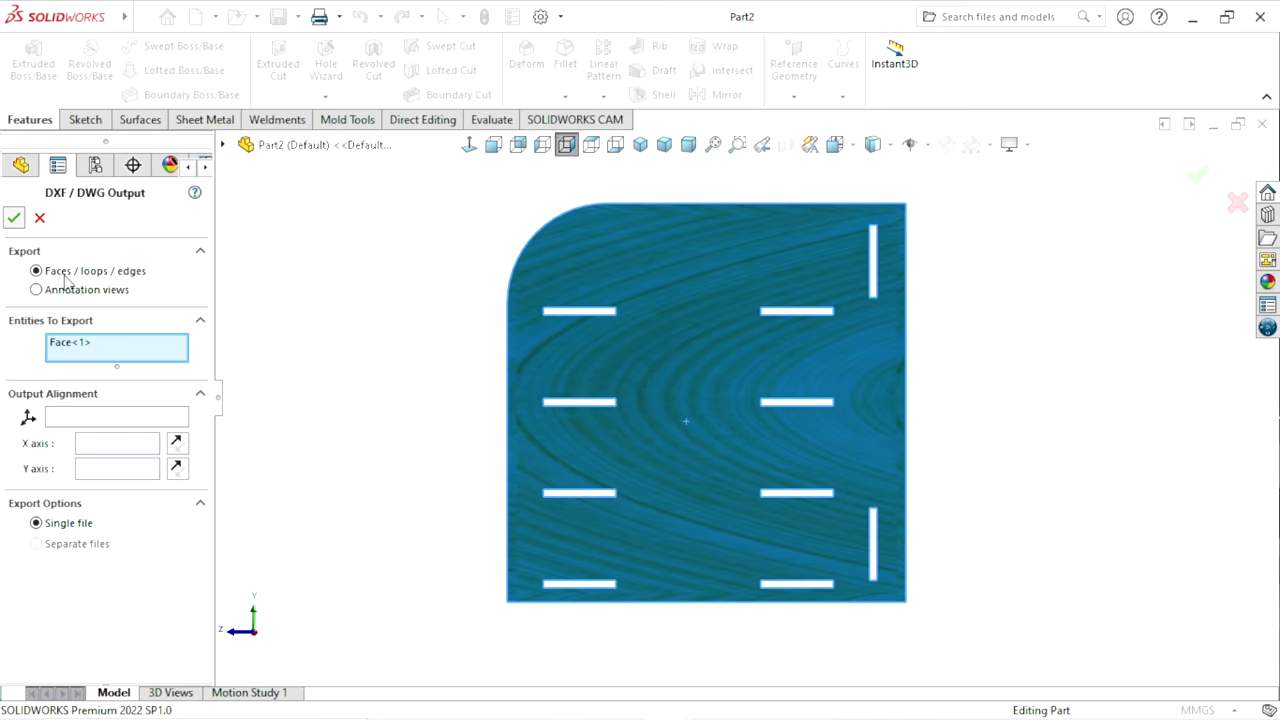
key("Return")
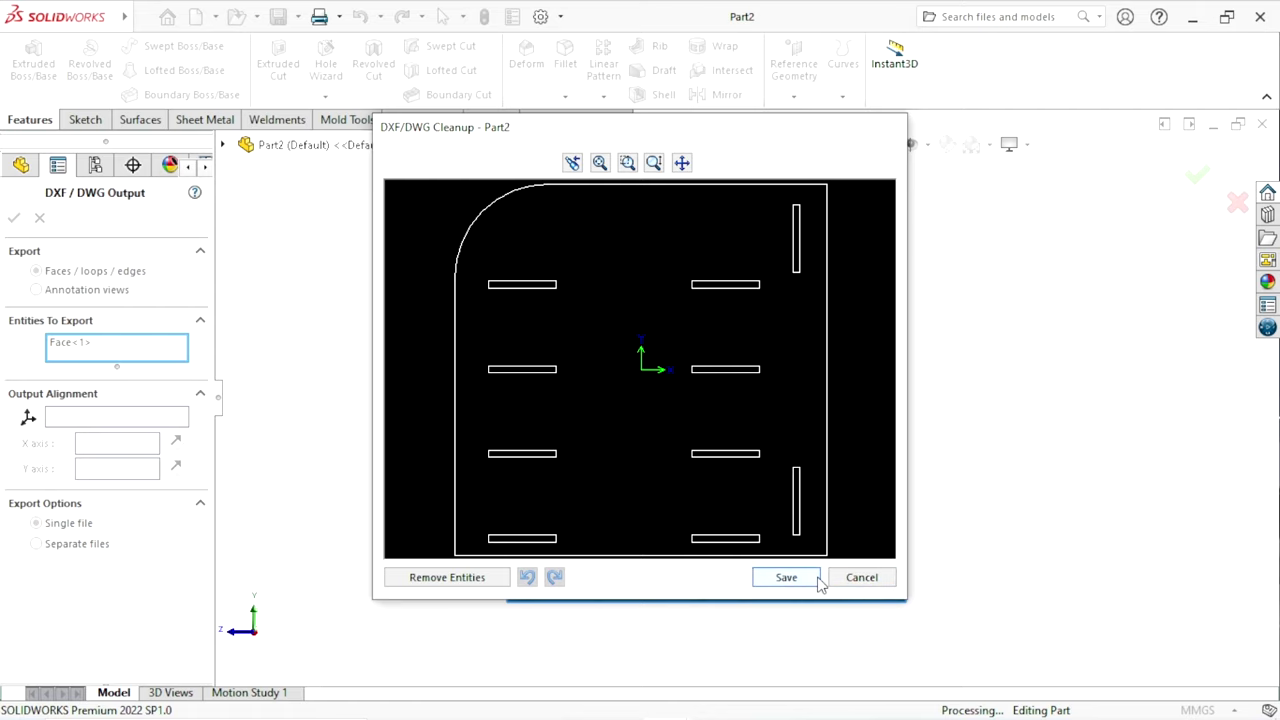
Step: Close the outline preview to finish the Part2 DXF export, then zoom around the layout
left_click(862, 578)
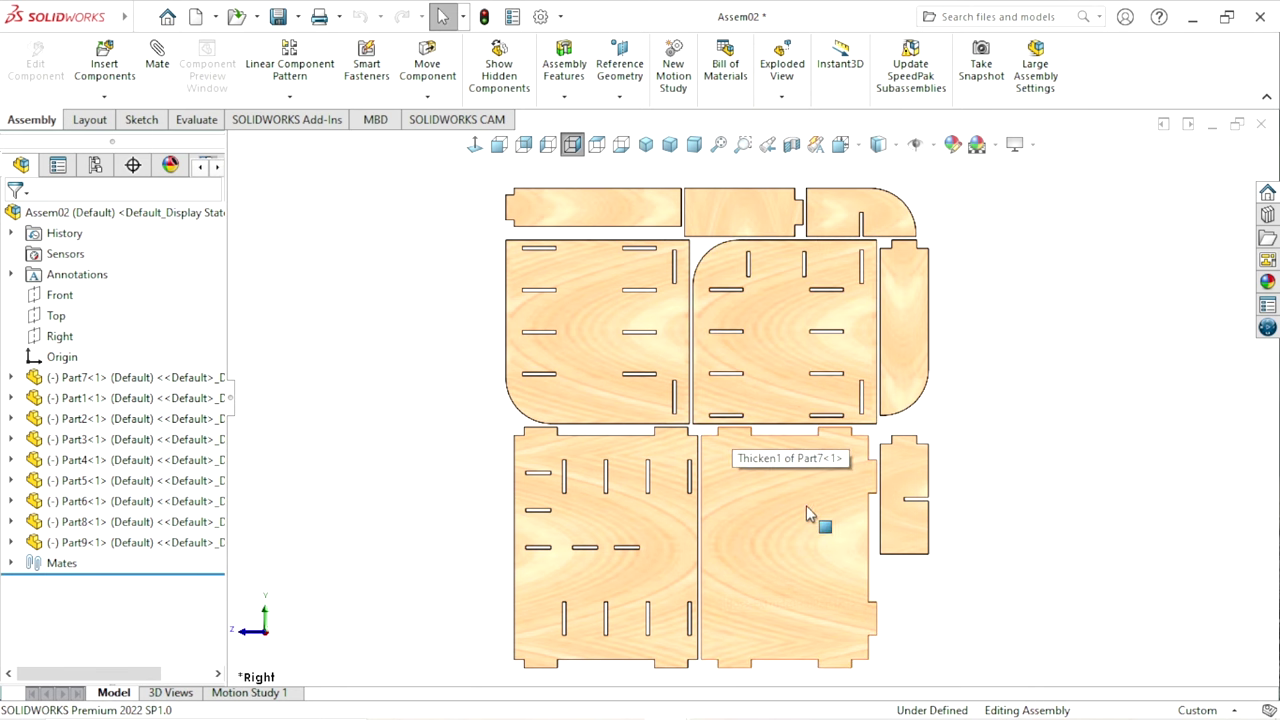
scroll(785, 280, "down", 2)
scroll(803, 266, "down", 2)
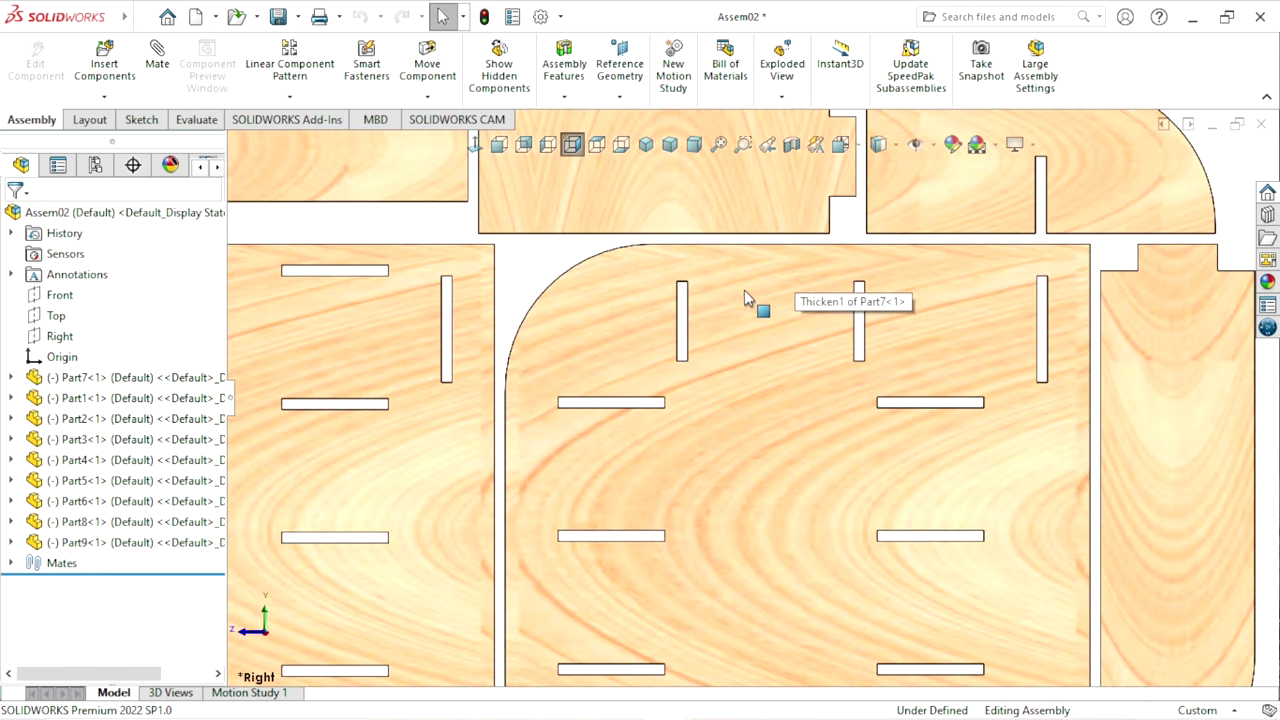
scroll(829, 523, "up", 2)
scroll(726, 566, "up", 2)
scroll(689, 594, "up", 1)
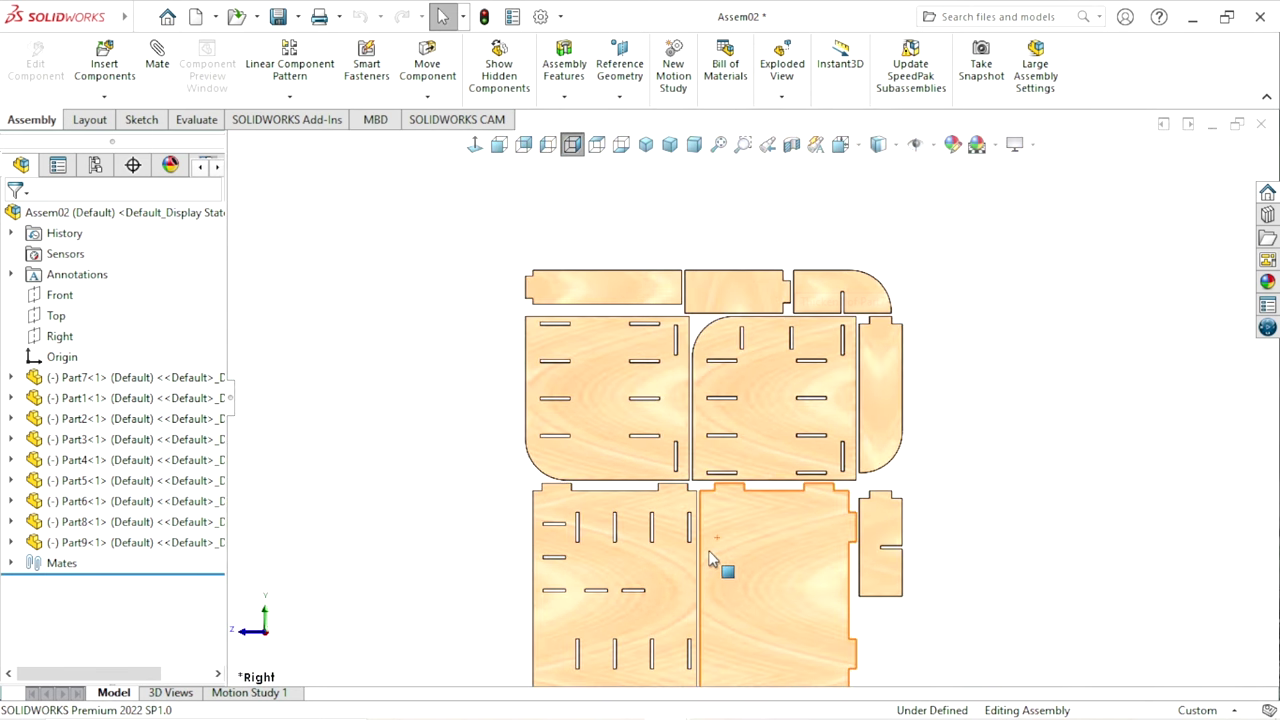
scroll(700, 565, "down", 1)
scroll(690, 578, "down", 1)
scroll(711, 557, "down", 1)
scroll(740, 420, "up", 3)
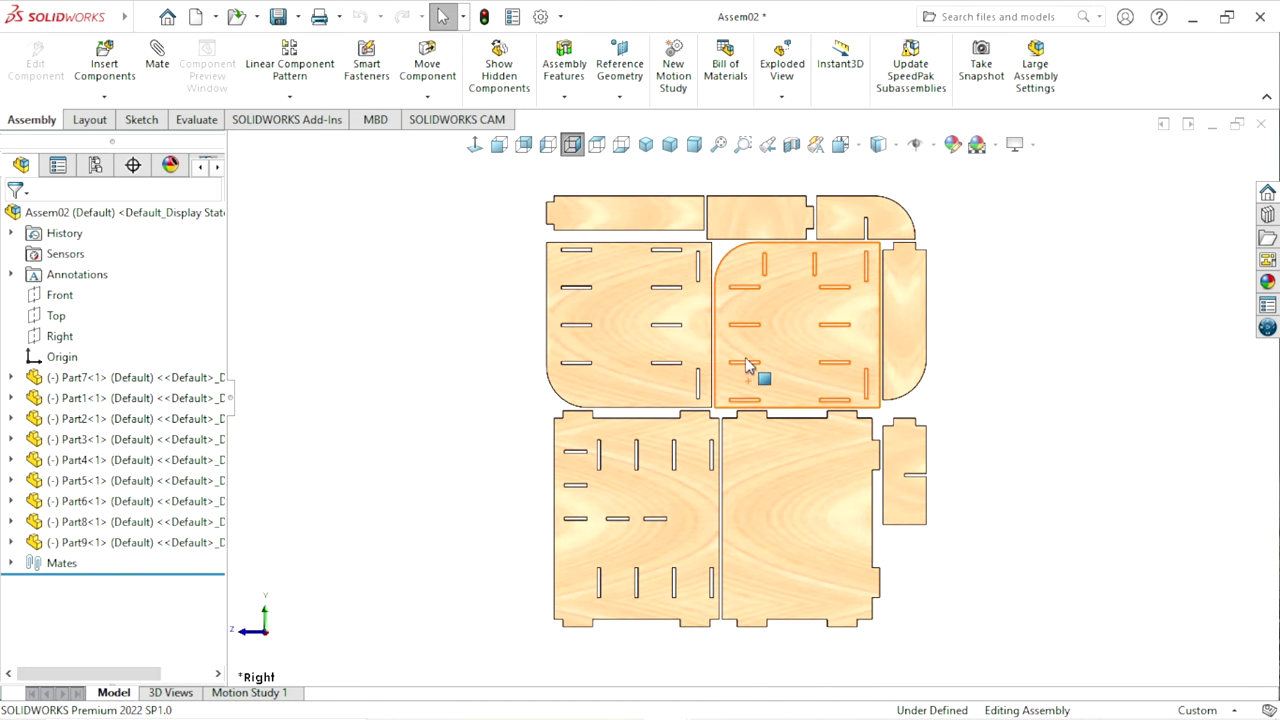
scroll(745, 365, "down", 1)
scroll(752, 450, "up", 2)
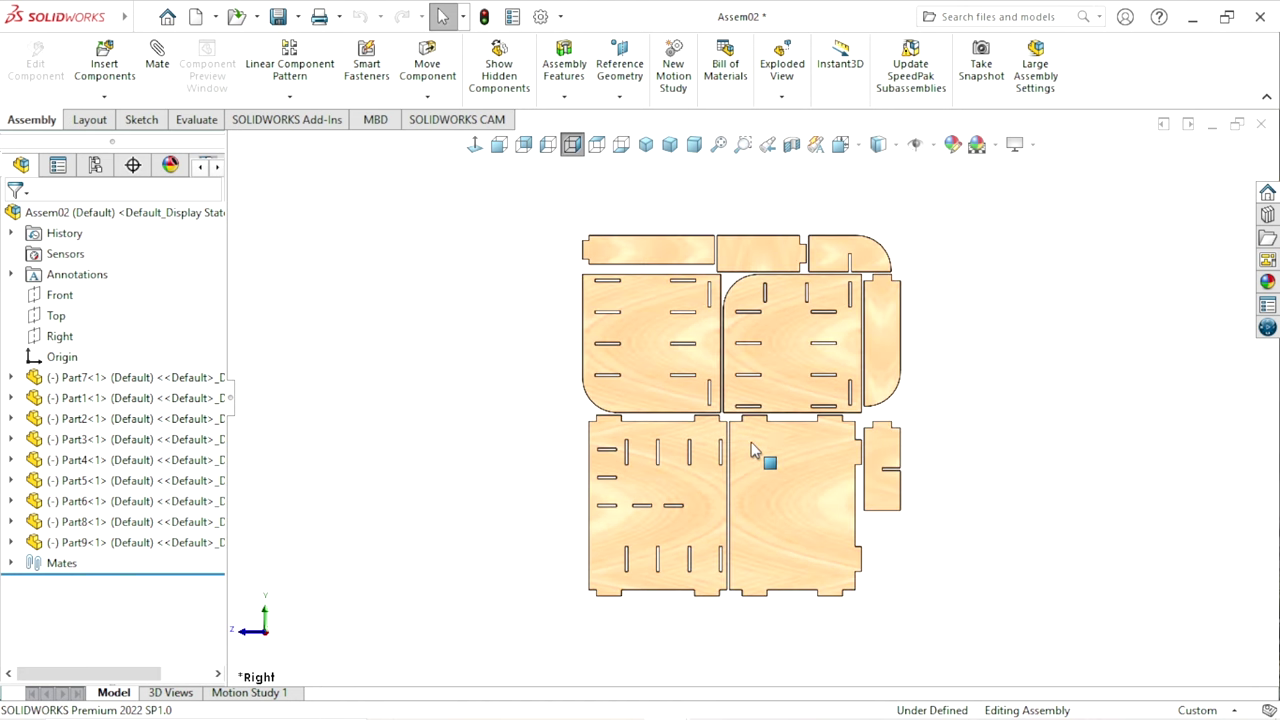
scroll(750, 415, "down", 1)
scroll(749, 406, "down", 1)
scroll(790, 450, "up", 1)
scroll(800, 460, "up", 1)
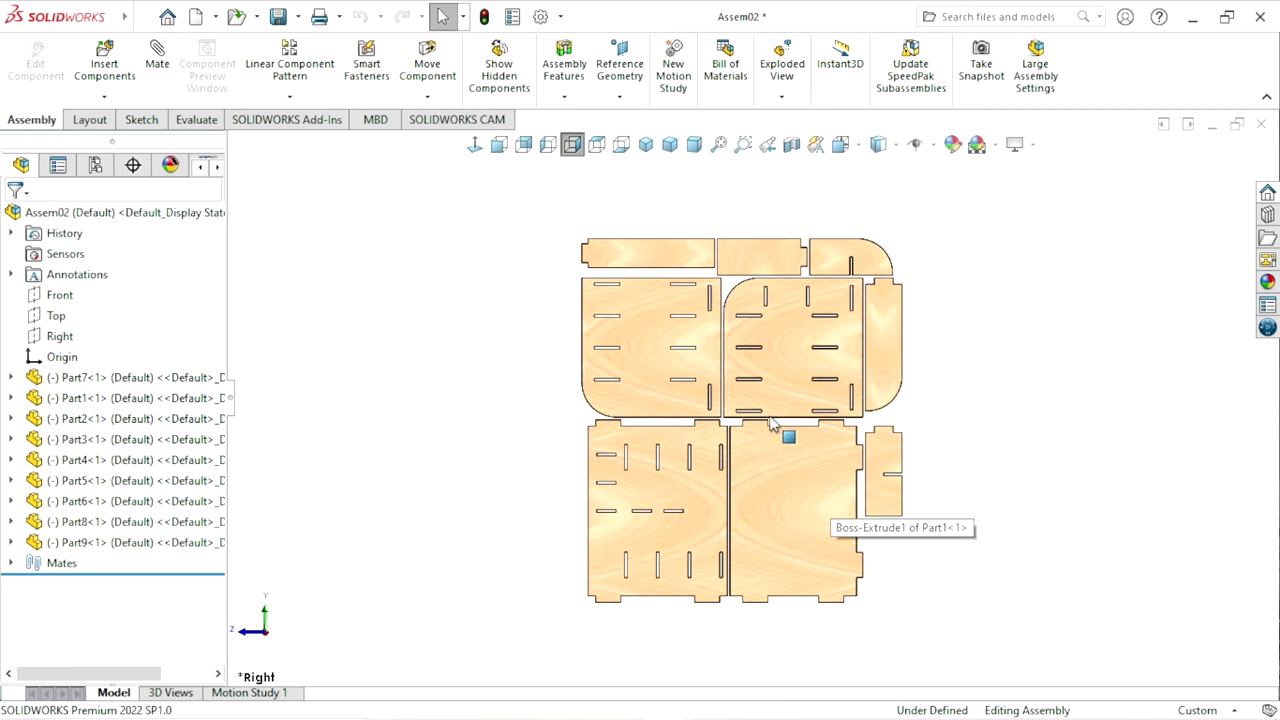
scroll(770, 425, "down", 2)
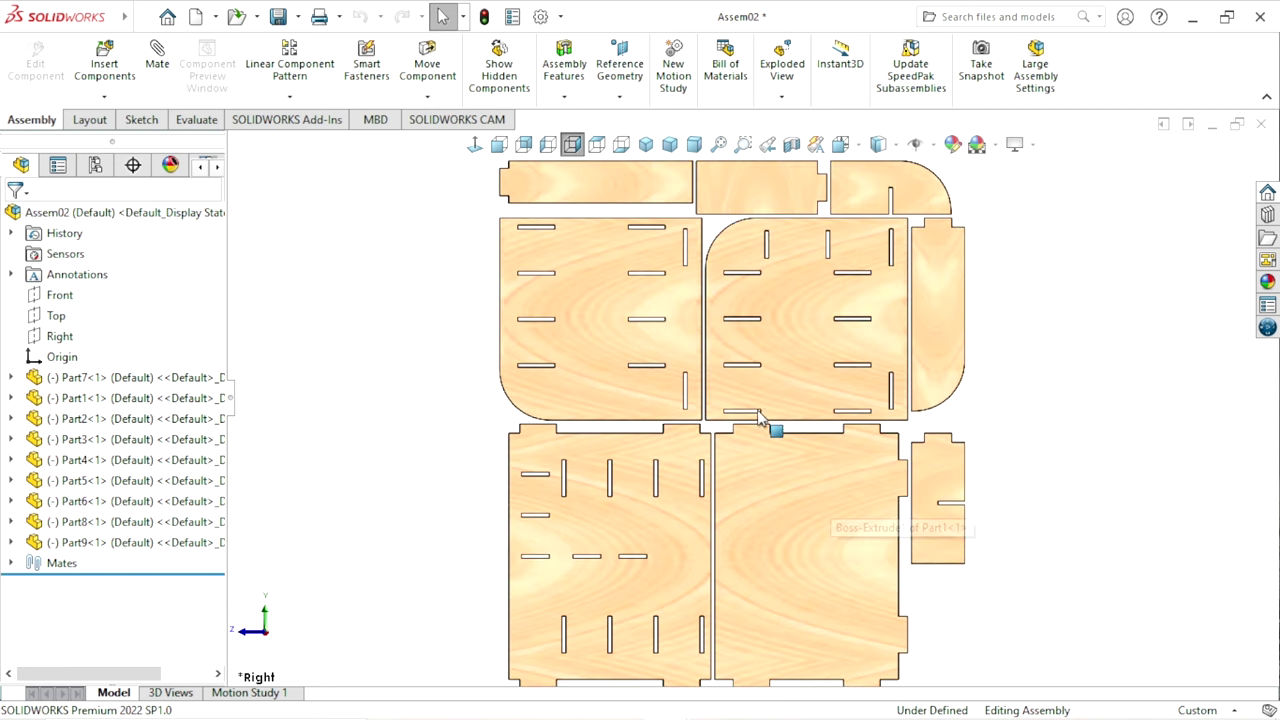
Step: Zoom to fit all nine Assem02 panels and bring up the save options
right_click(770, 483)
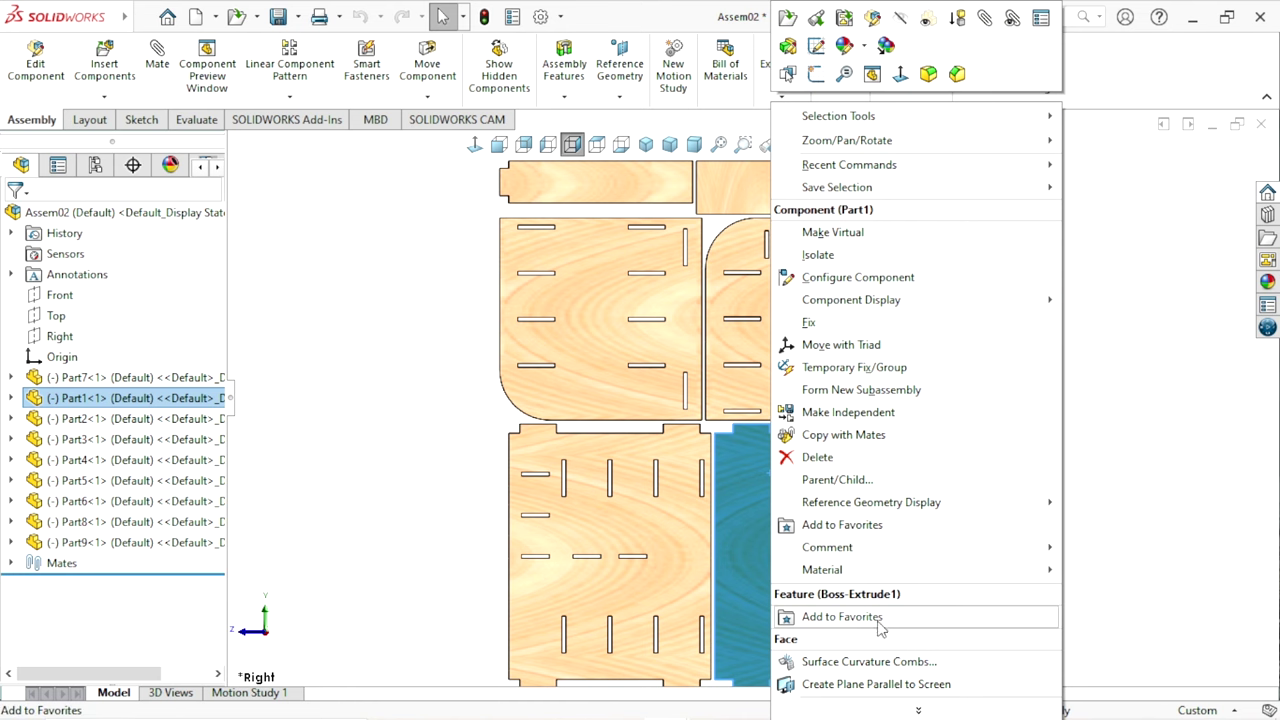
left_click(1148, 562)
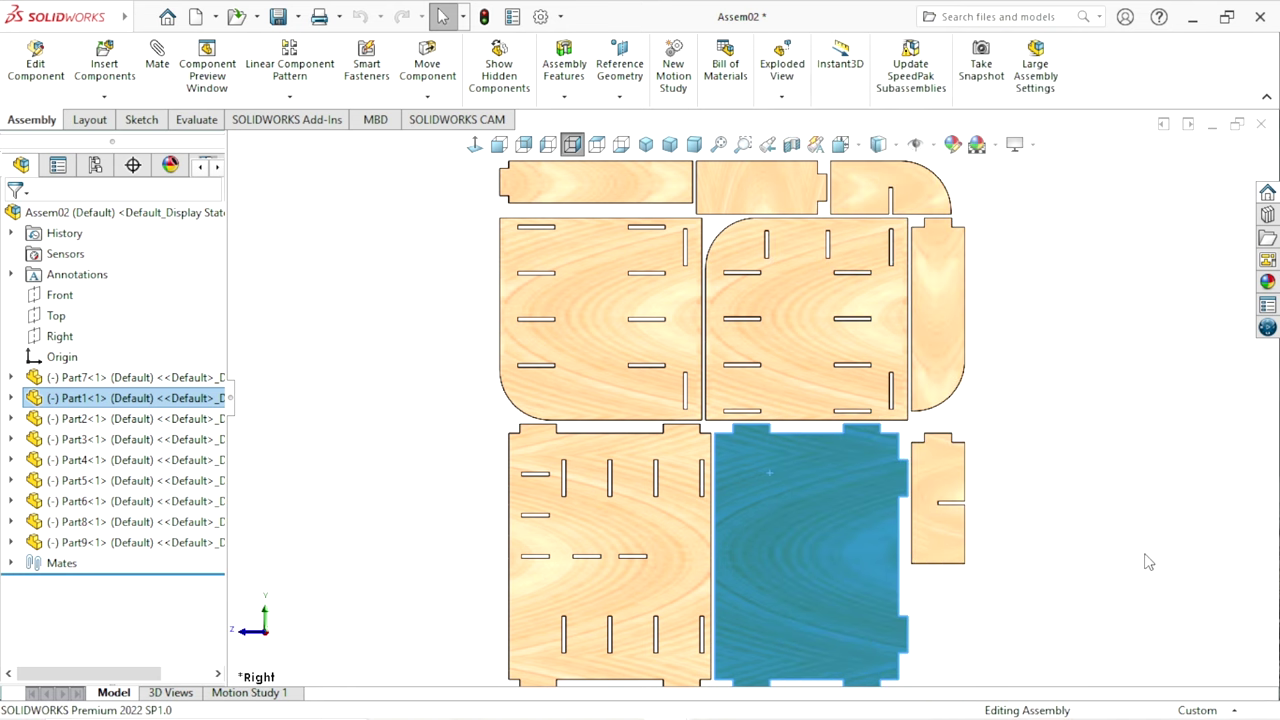
left_click(1148, 562)
key("f")
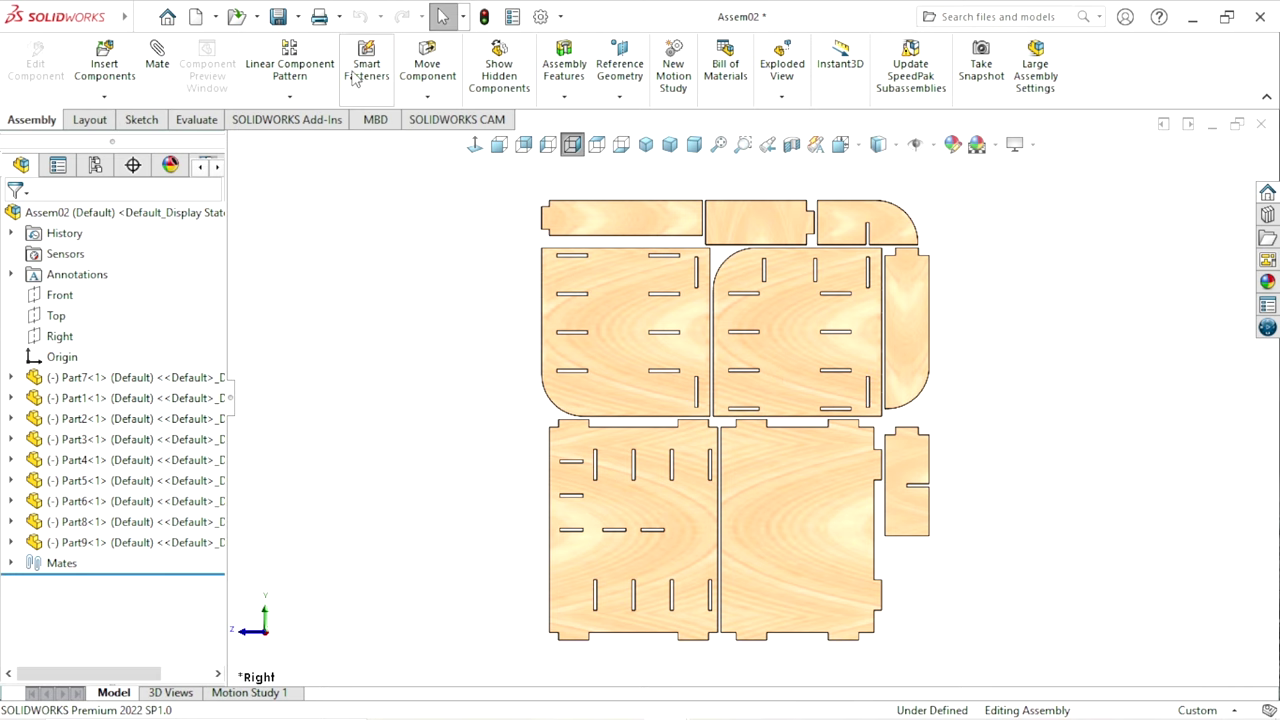
left_click(299, 18)
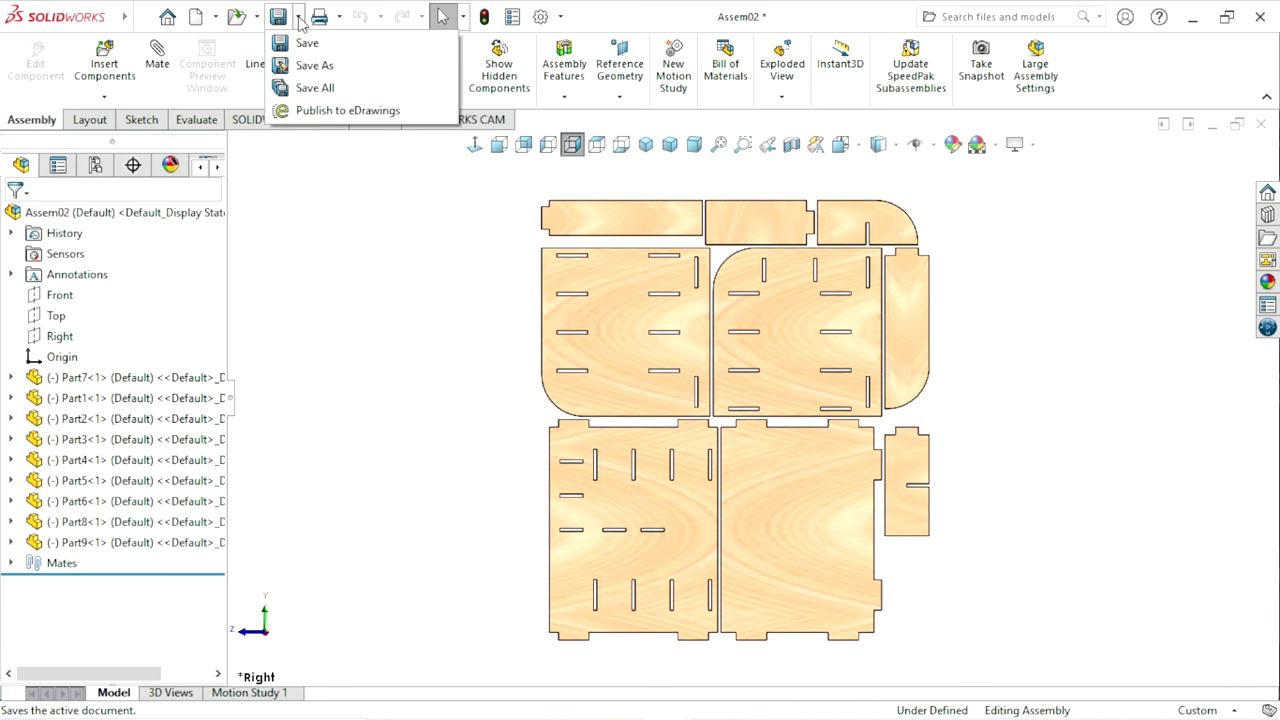
Step: Save Assem02 under the same name as a Dxf (*.dxf) file
left_click(308, 66)
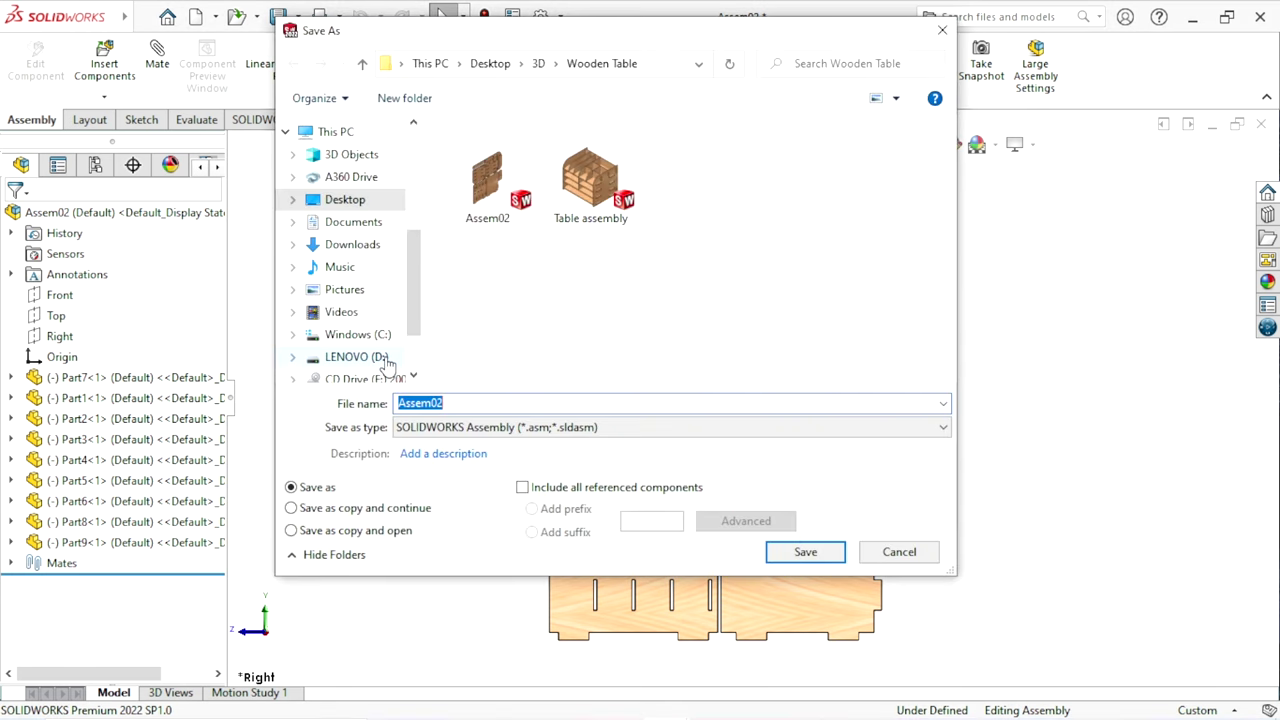
left_click(462, 429)
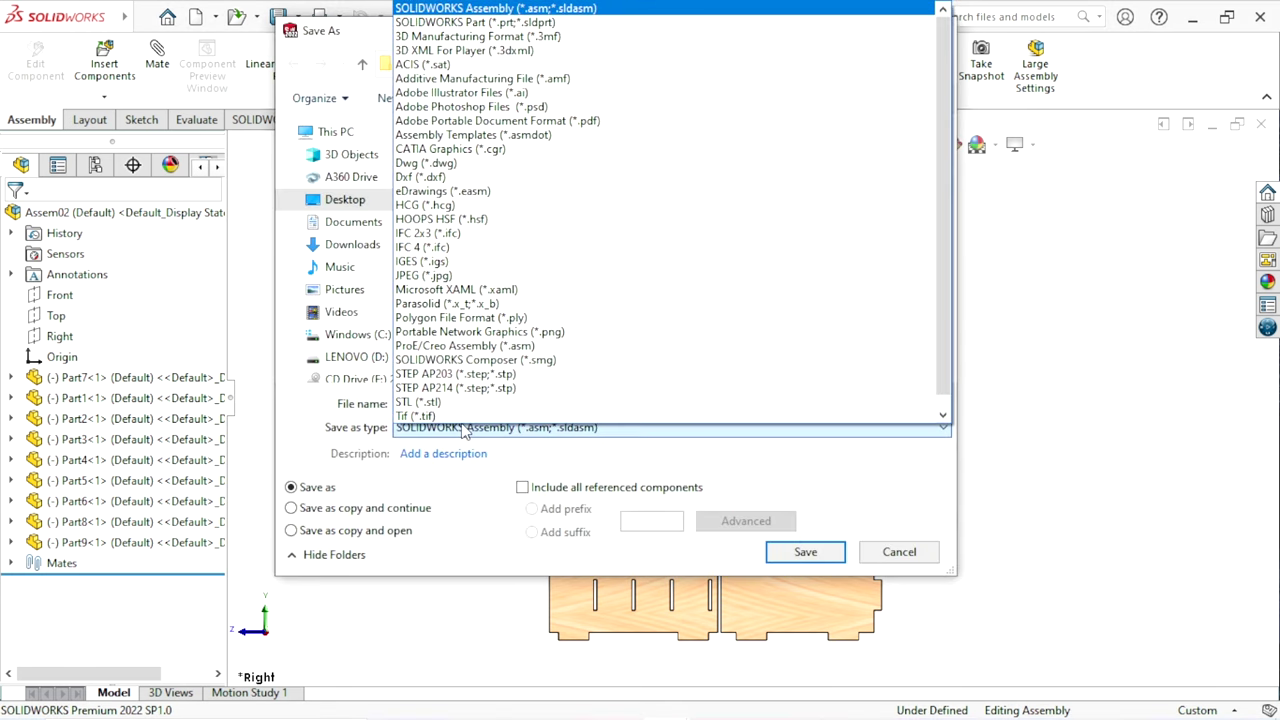
left_click(407, 178)
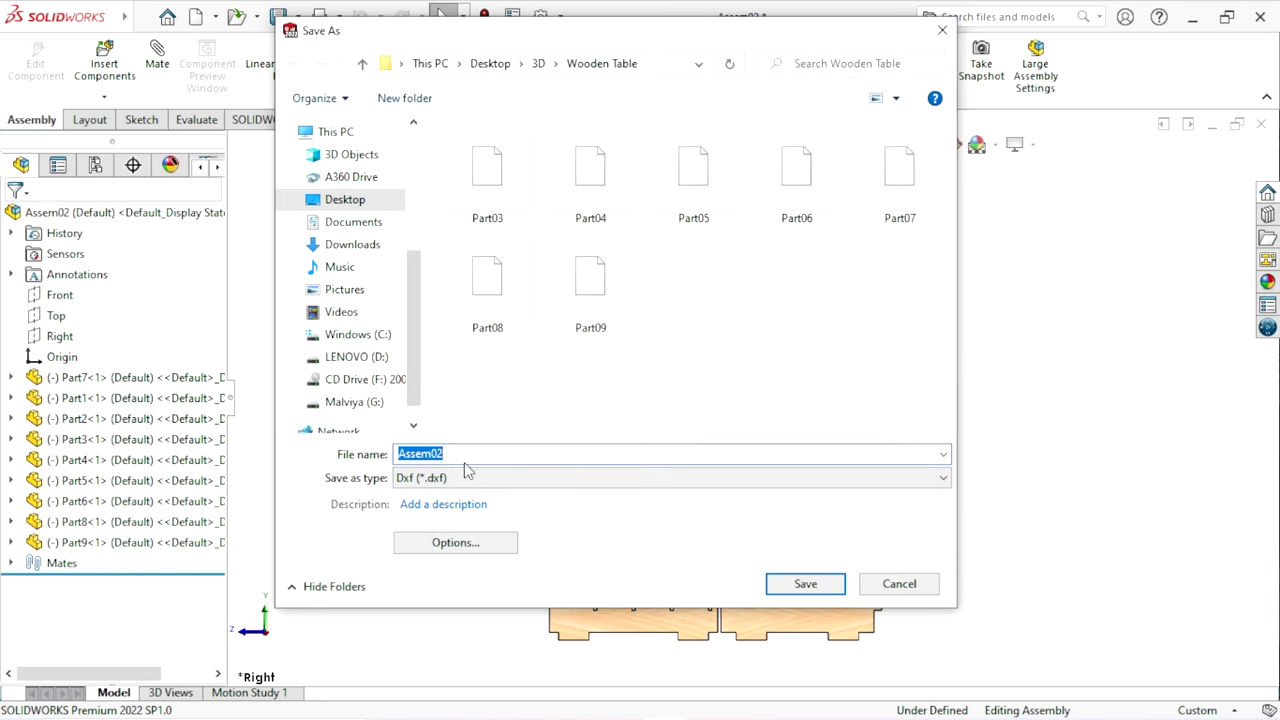
left_click_drag(474, 456, 361, 455)
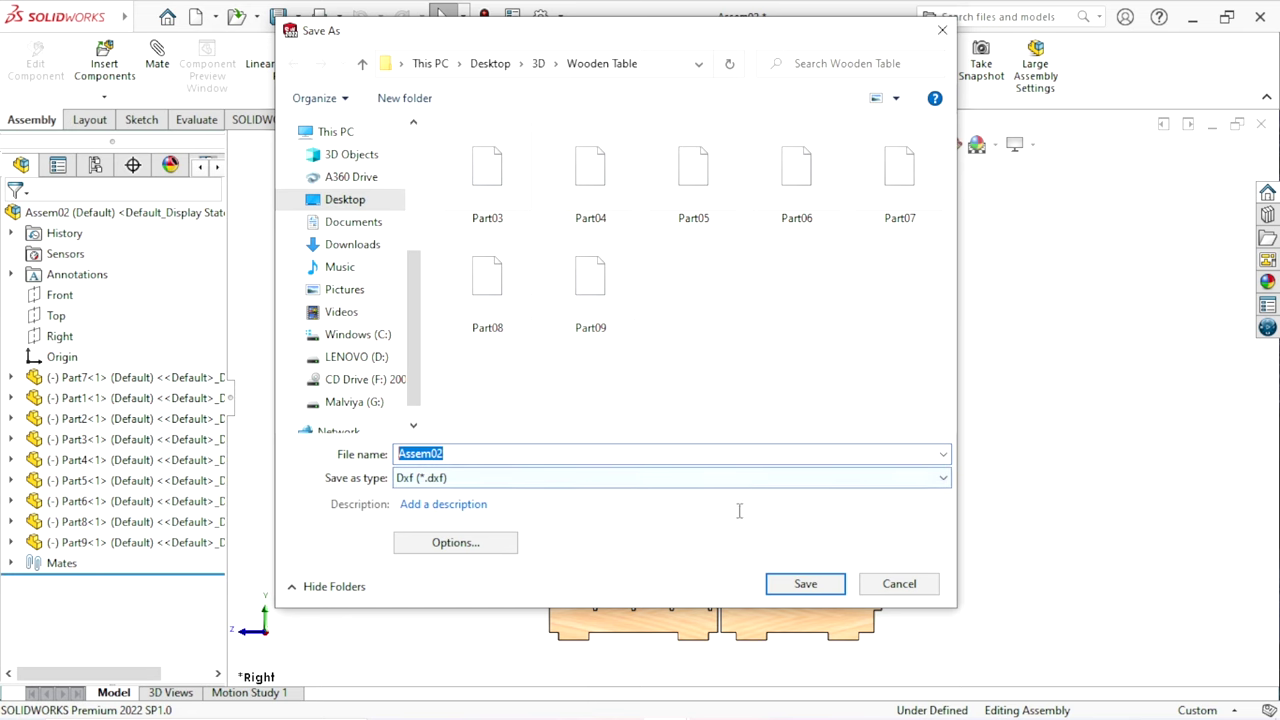
left_click(785, 590)
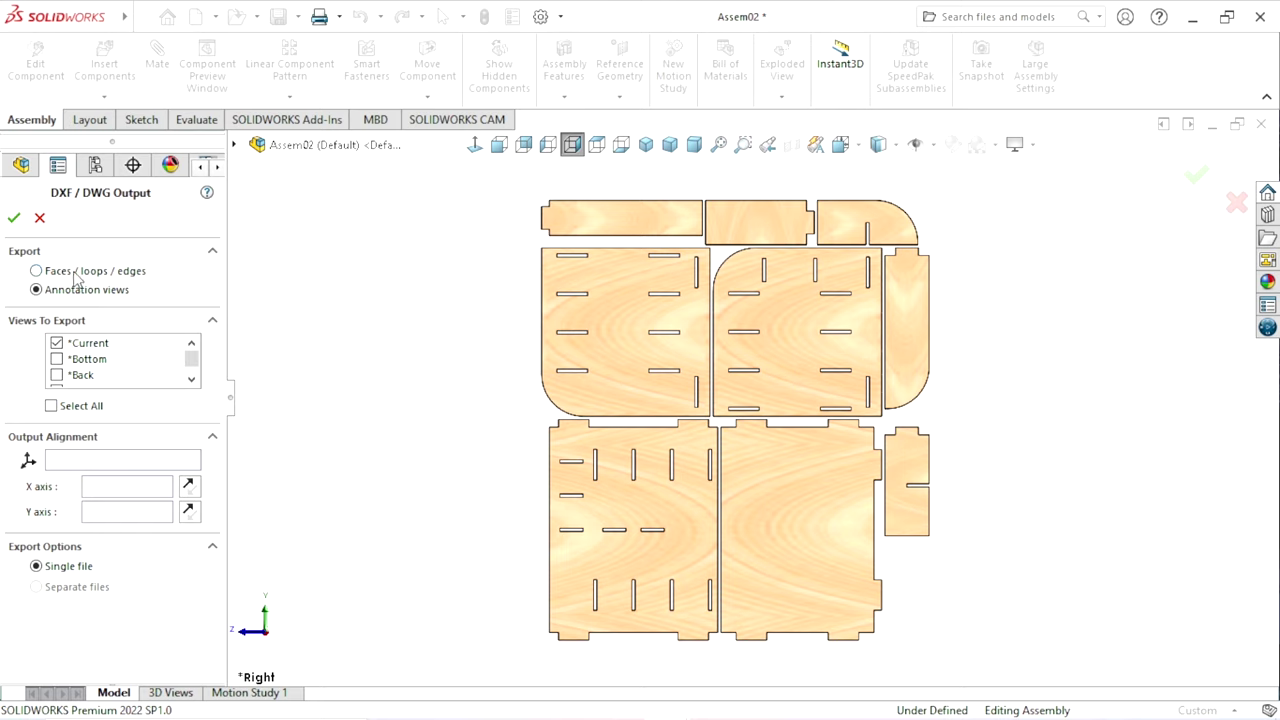
Step: Export faces/loops/edges of the two upper panels, then preview and cancel their outline
left_click(47, 276)
left_click(618, 347)
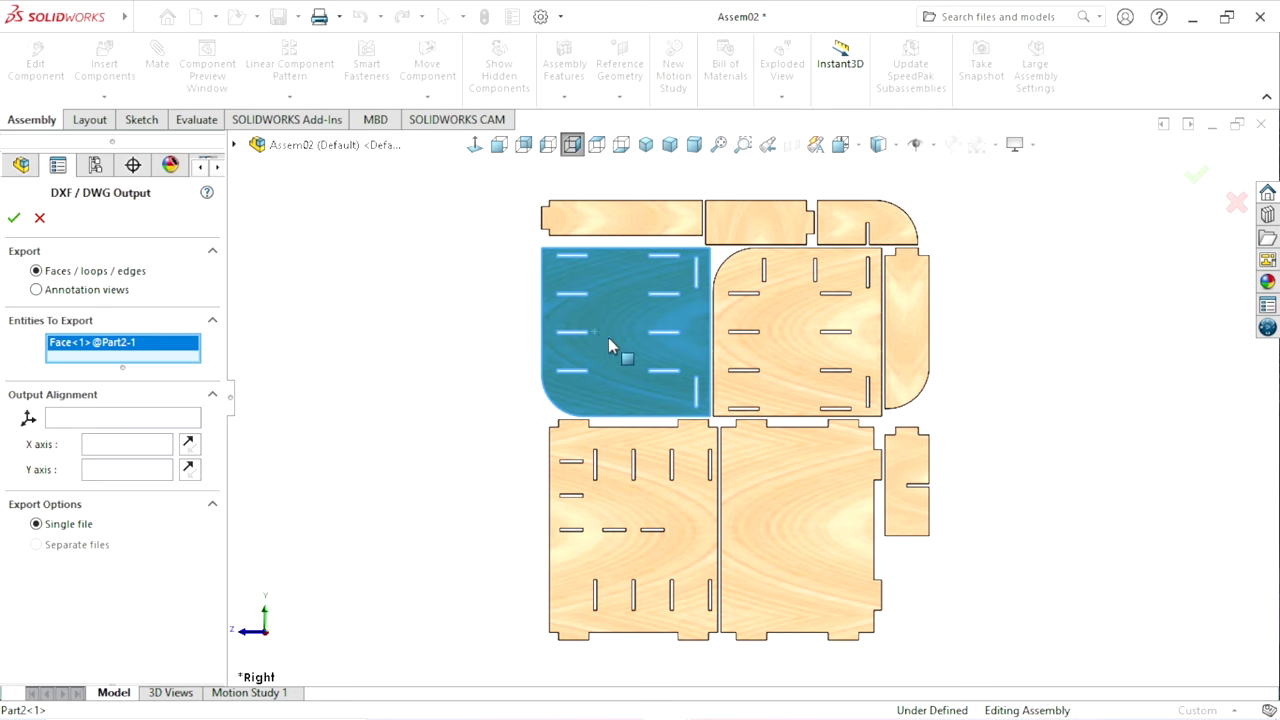
left_click(745, 372)
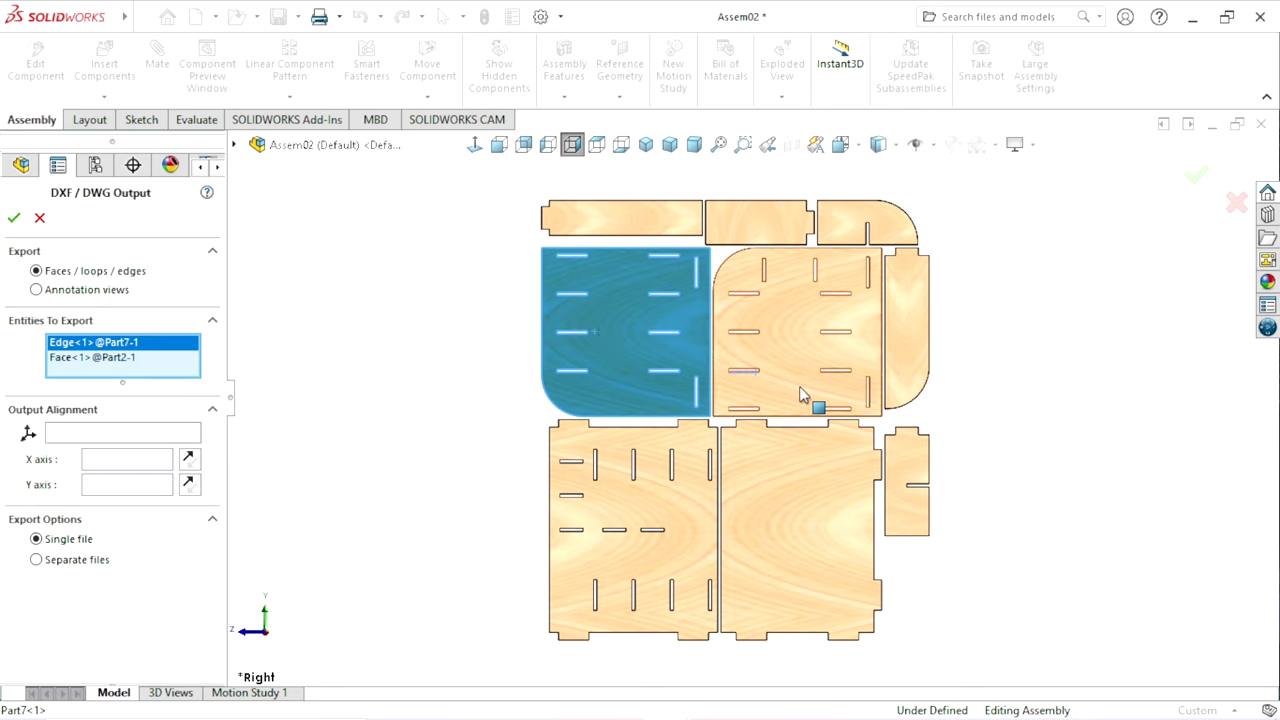
left_click(783, 388)
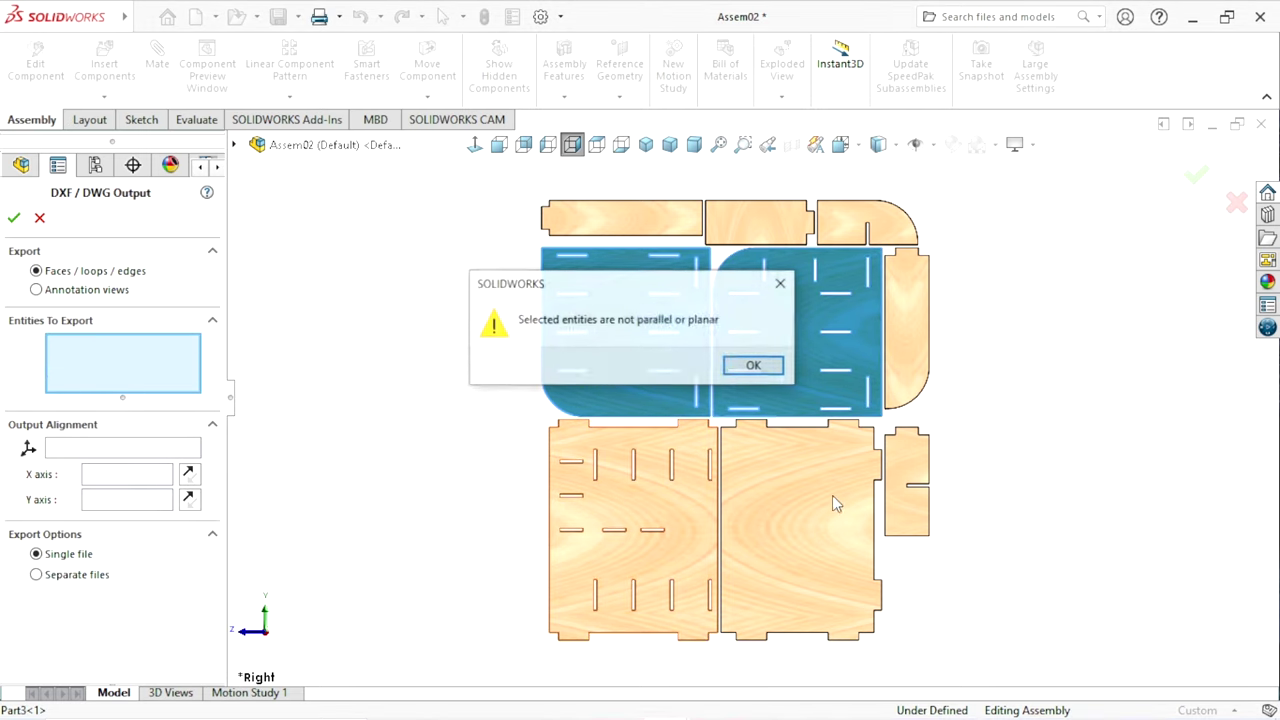
left_click(752, 367)
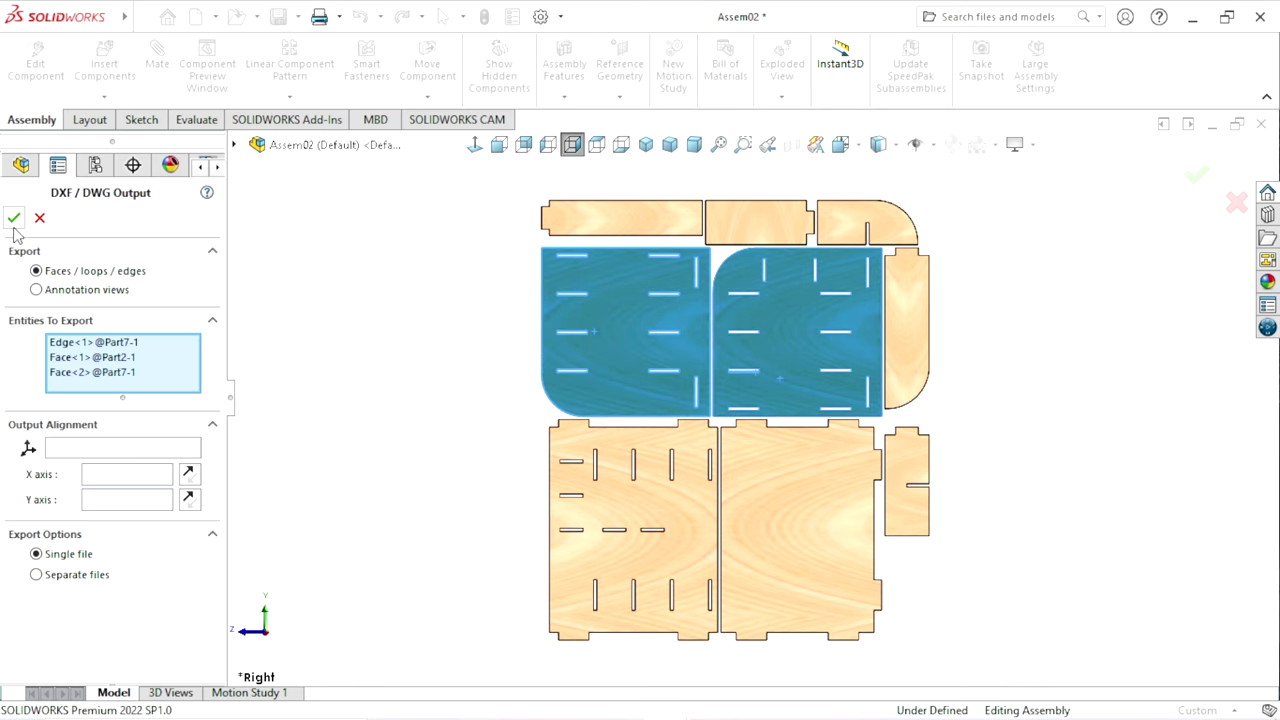
key("Return")
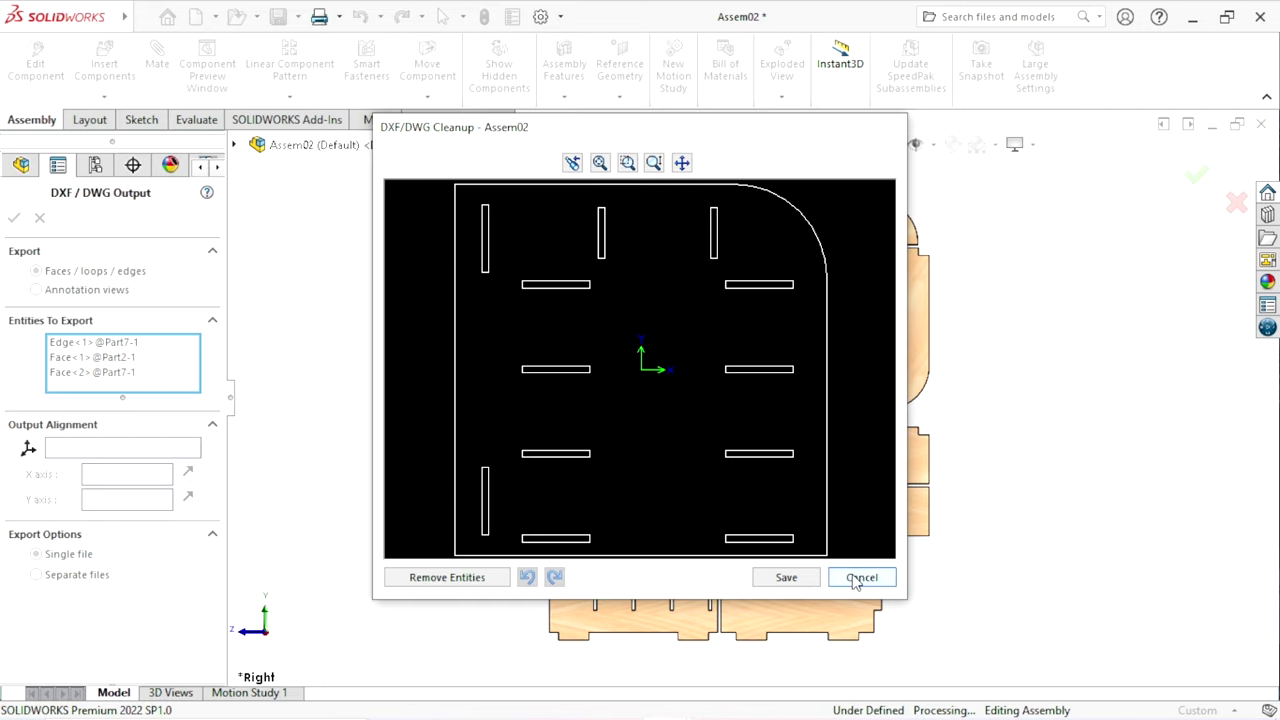
left_click(772, 572)
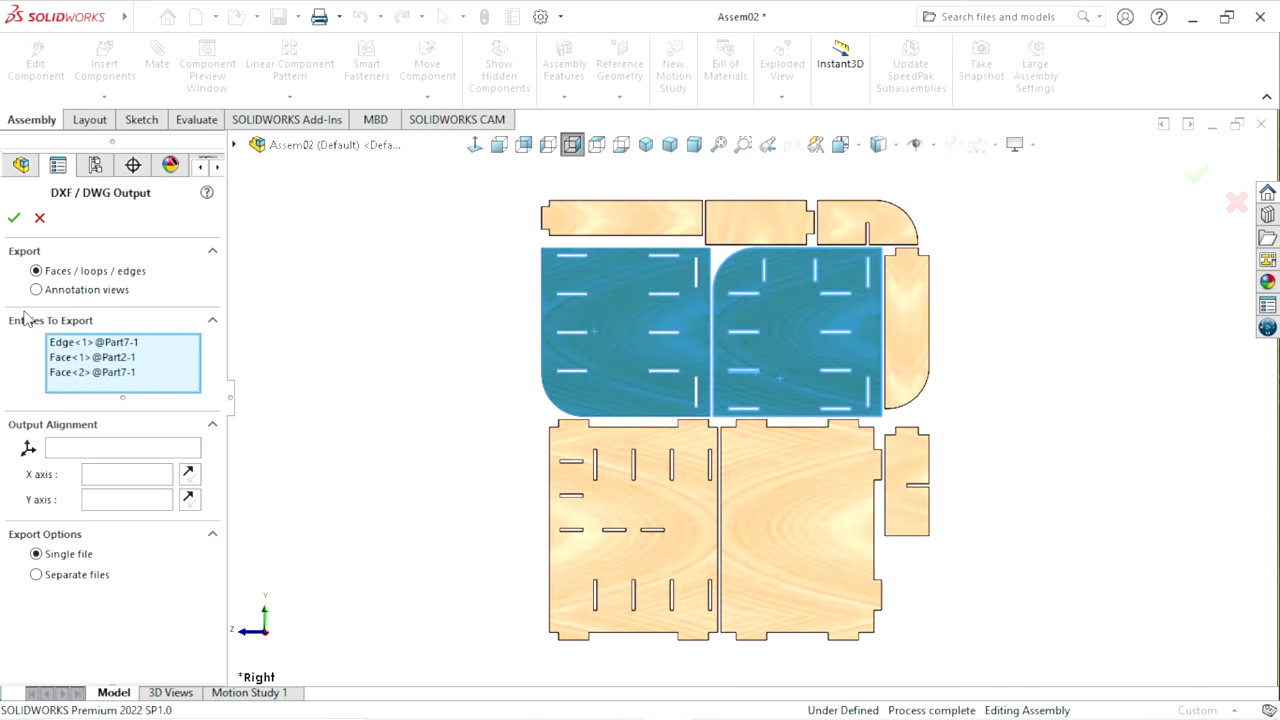
Step: Switch the export to the *Current annotation view and confirm to preview every panel outline
left_click(50, 292)
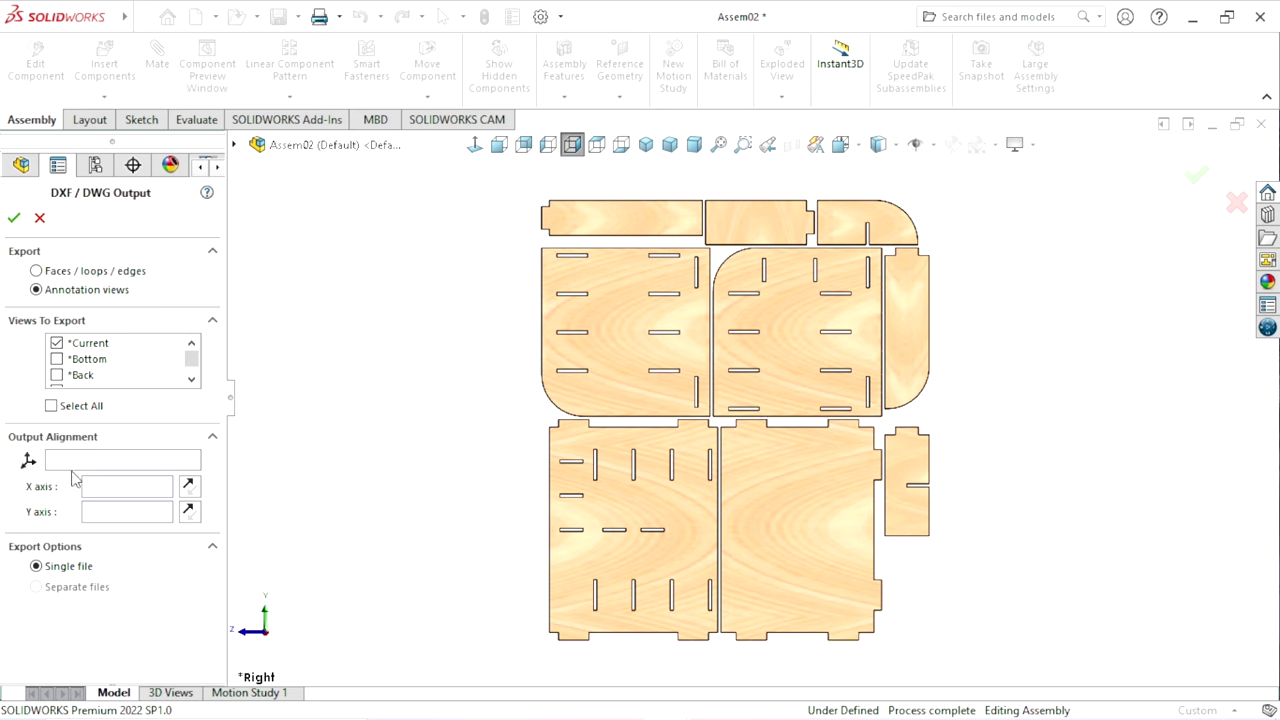
left_click(15, 219)
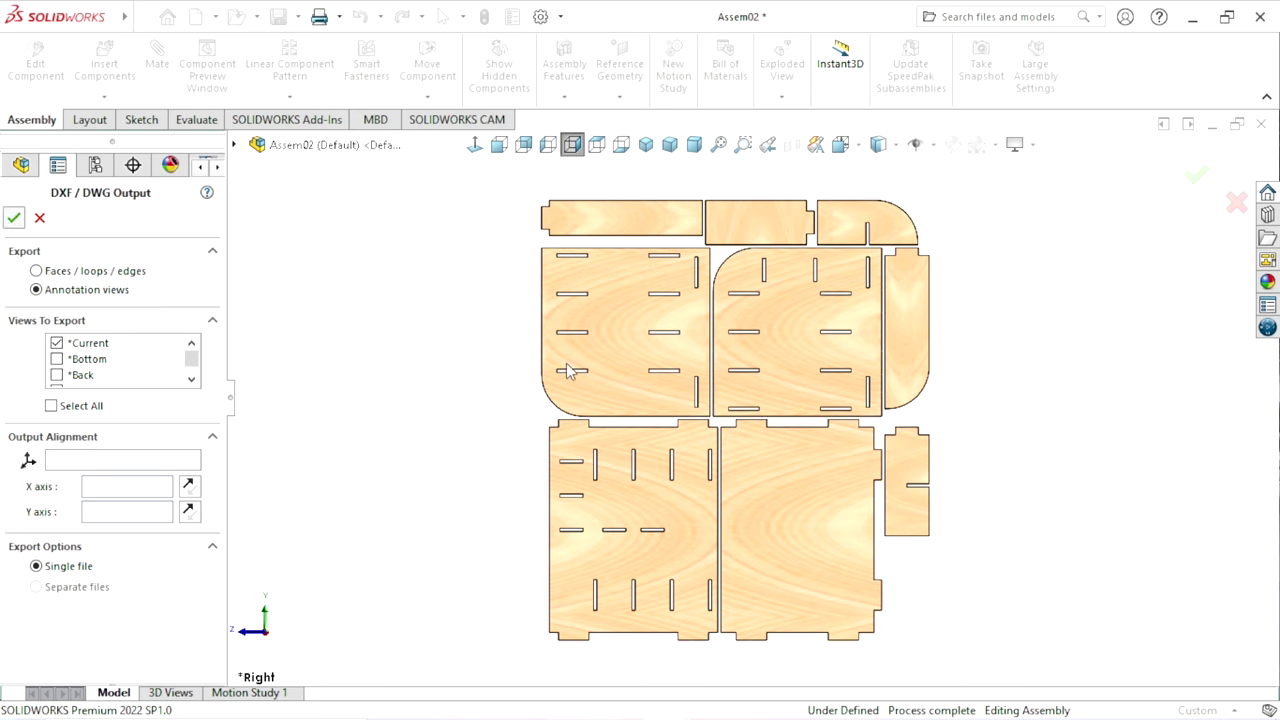